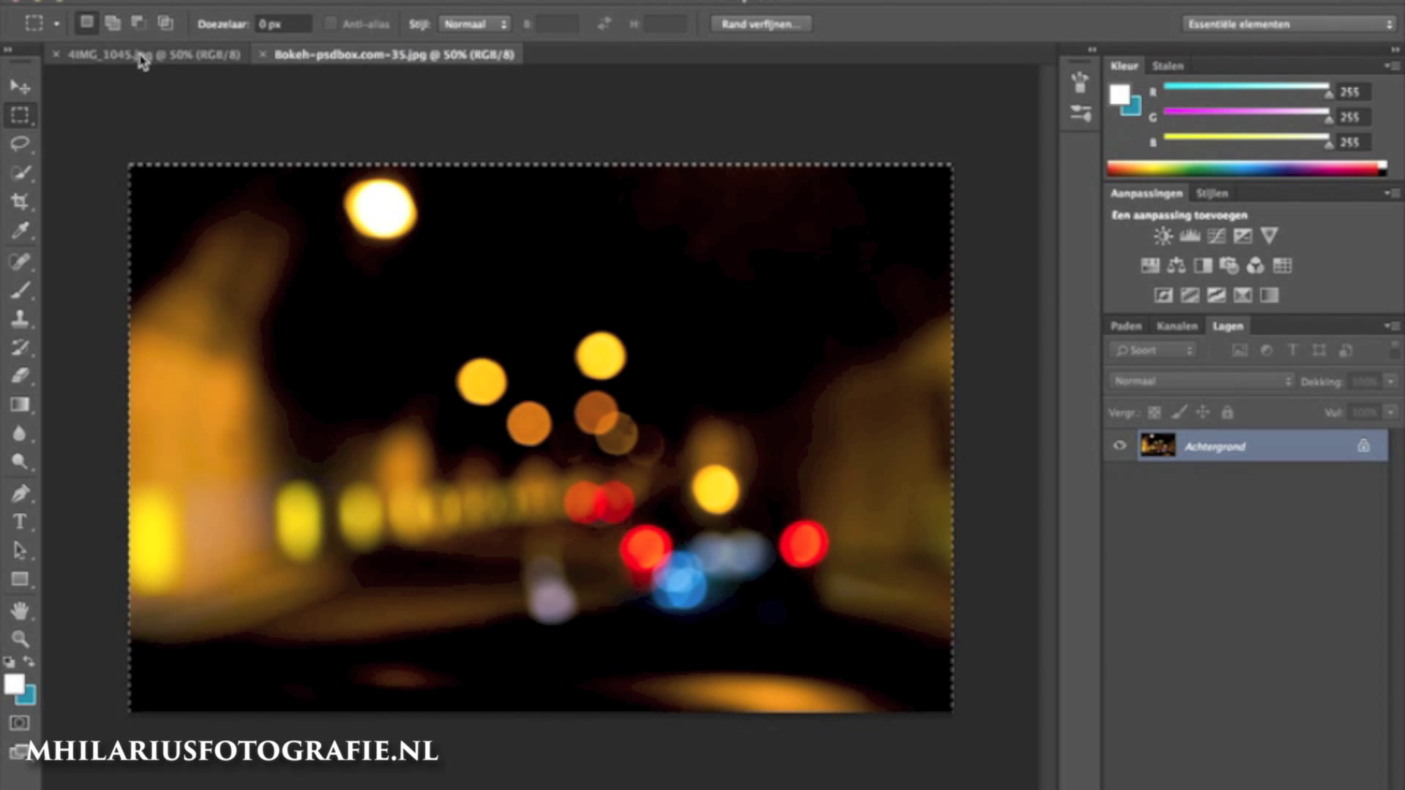
# Paste the bokeh image as a new layer over the weevil photo, then enlarge and reposition it.
pyautogui.click(143, 62)
pyautogui.hotkey('ctrl', 'v')
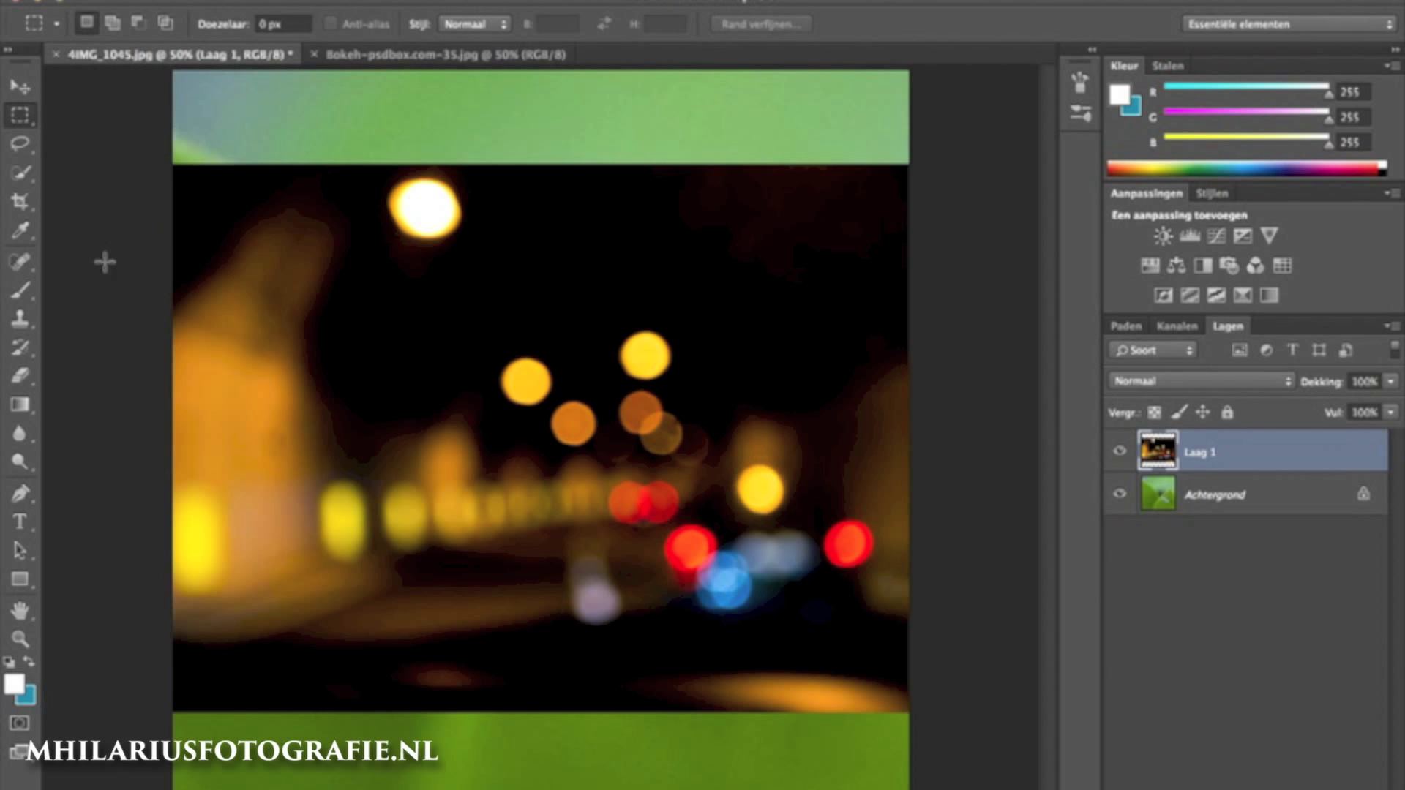
pyautogui.hotkey('ctrl', 't')
pyautogui.moveTo(658, 563); pyautogui.dragTo(564, 437)
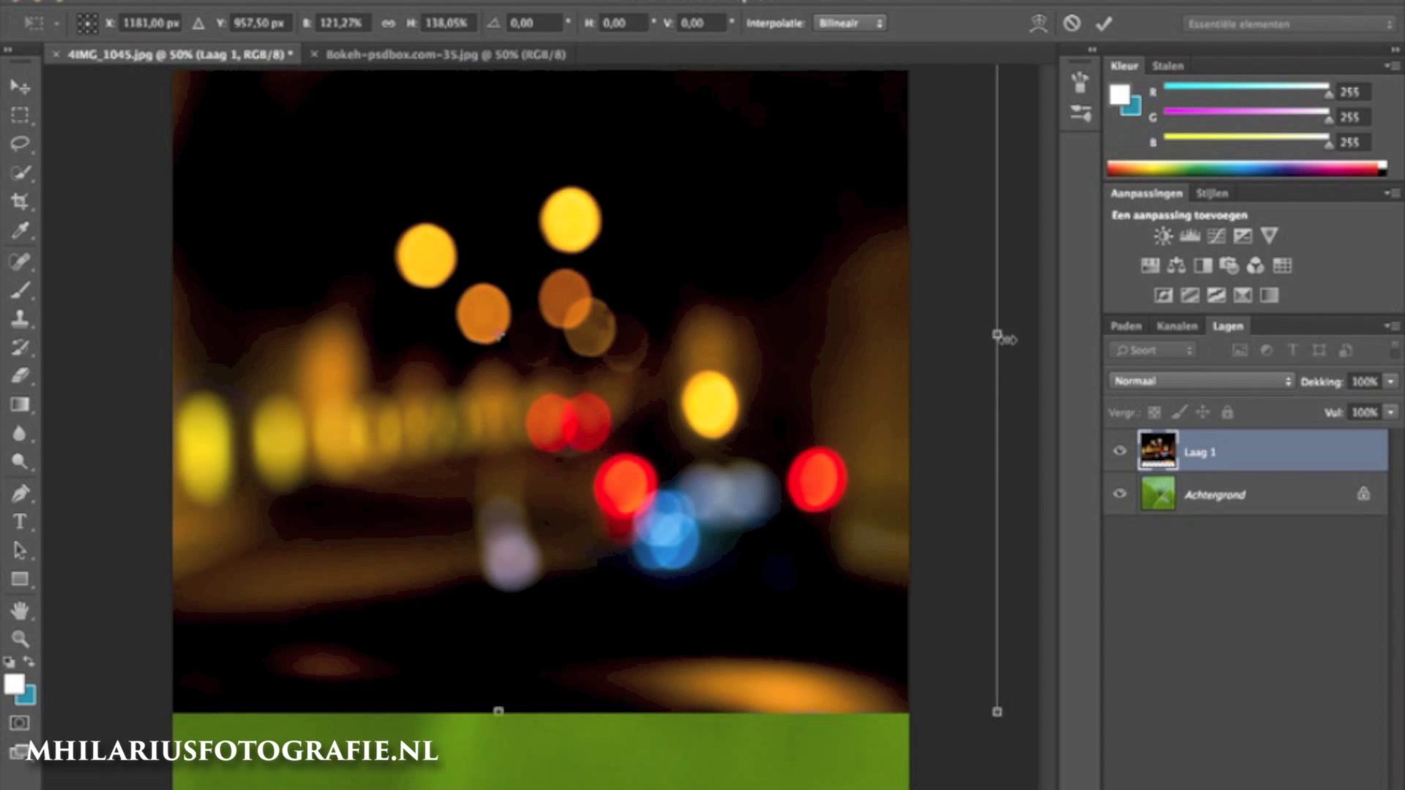
pyautogui.moveTo(603, 705); pyautogui.dragTo(602, 727)
pyautogui.moveTo(684, 288)
pyautogui.mouseDown()
pyautogui.moveTo(560, 330)
pyautogui.moveTo(475, 305)
pyautogui.mouseUp()
pyautogui.moveTo(357, 673); pyautogui.dragTo(357, 677)
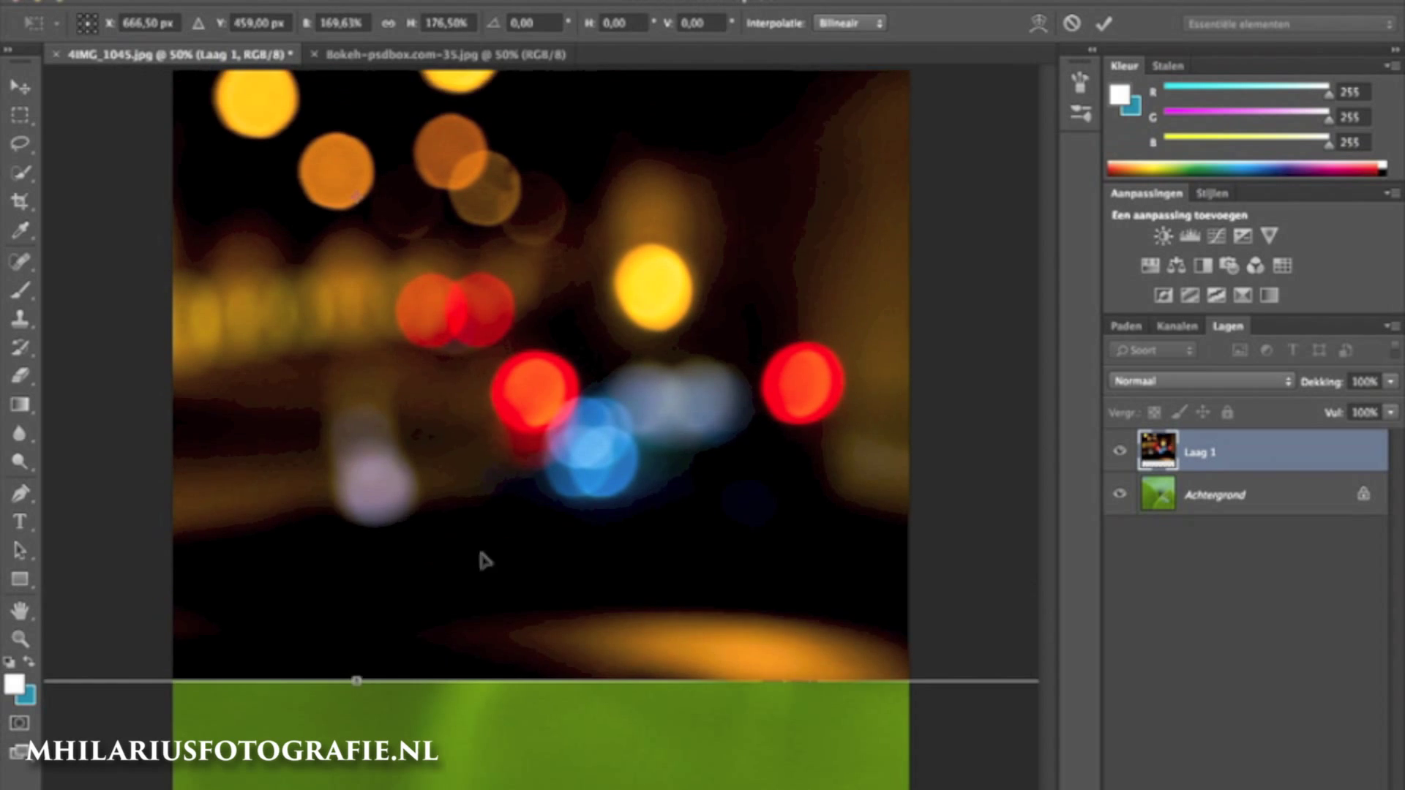
pyautogui.moveTo(477, 543); pyautogui.dragTo(478, 491)
pyautogui.press('Return')
pyautogui.click(1200, 381)
# Blend the bokeh layer in Bleken mode, enlarge it to about 129% and shift it up-right.
pyautogui.click(1156, 521)
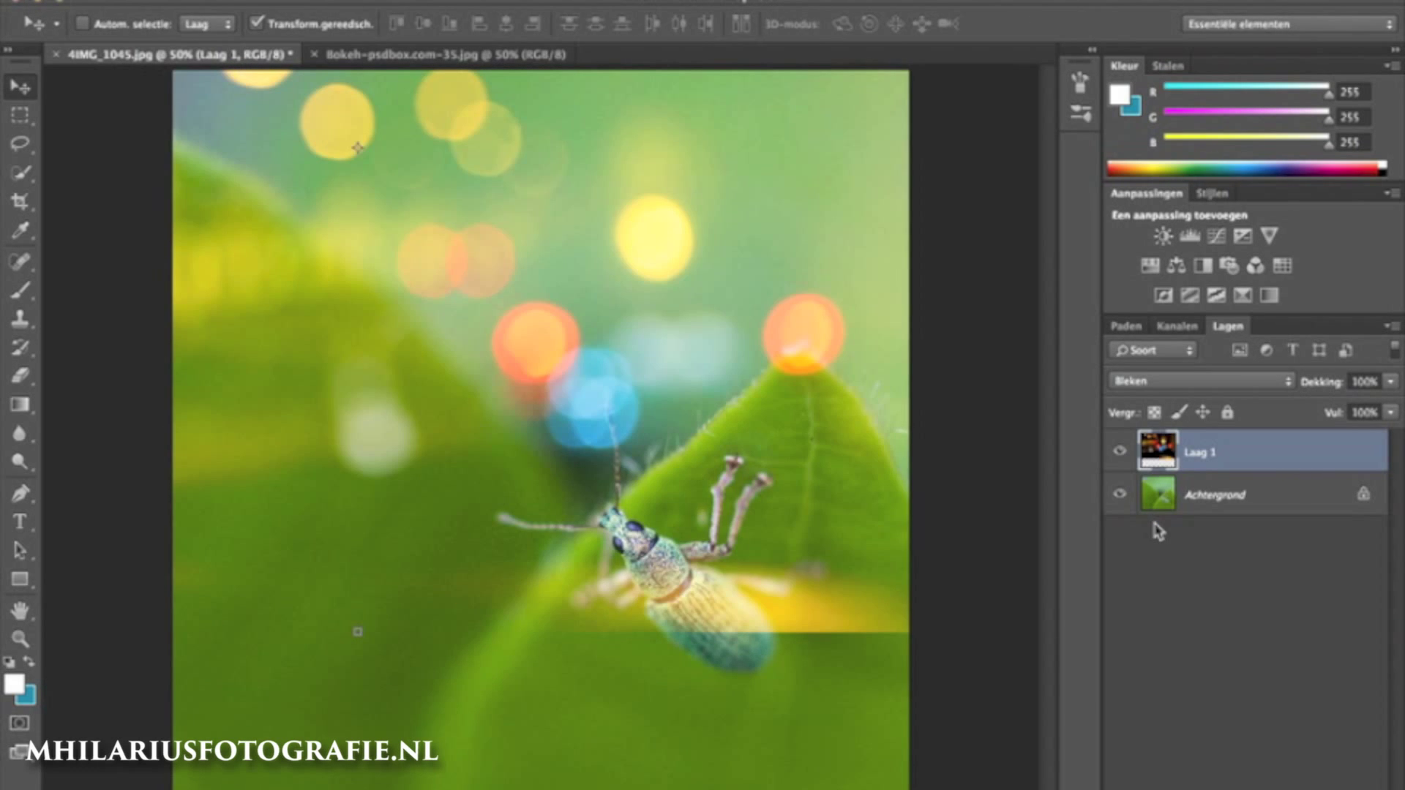
pyautogui.moveTo(706, 395); pyautogui.dragTo(921, 341)
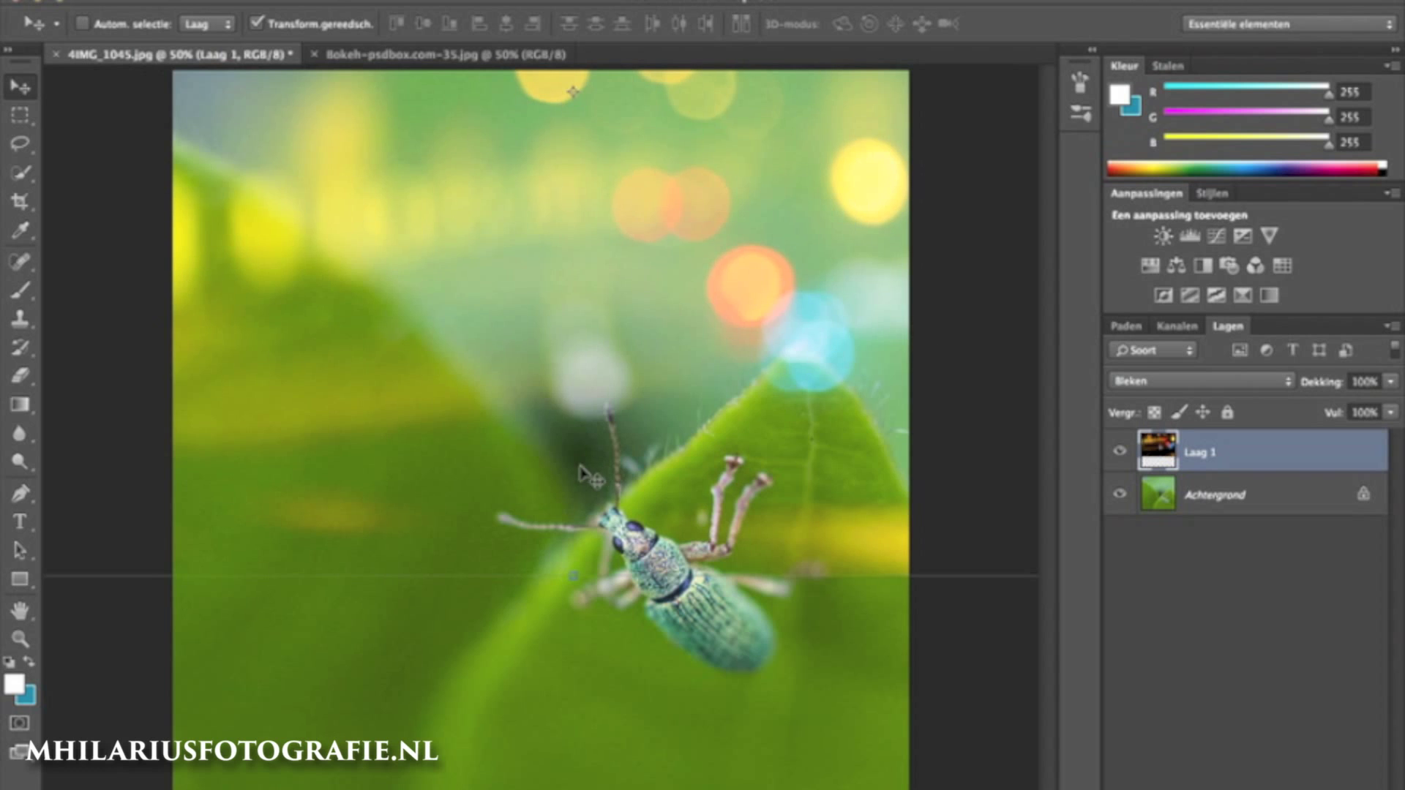
pyautogui.moveTo(569, 463); pyautogui.dragTo(322, 441)
pyautogui.hotkey('ctrl', 't')
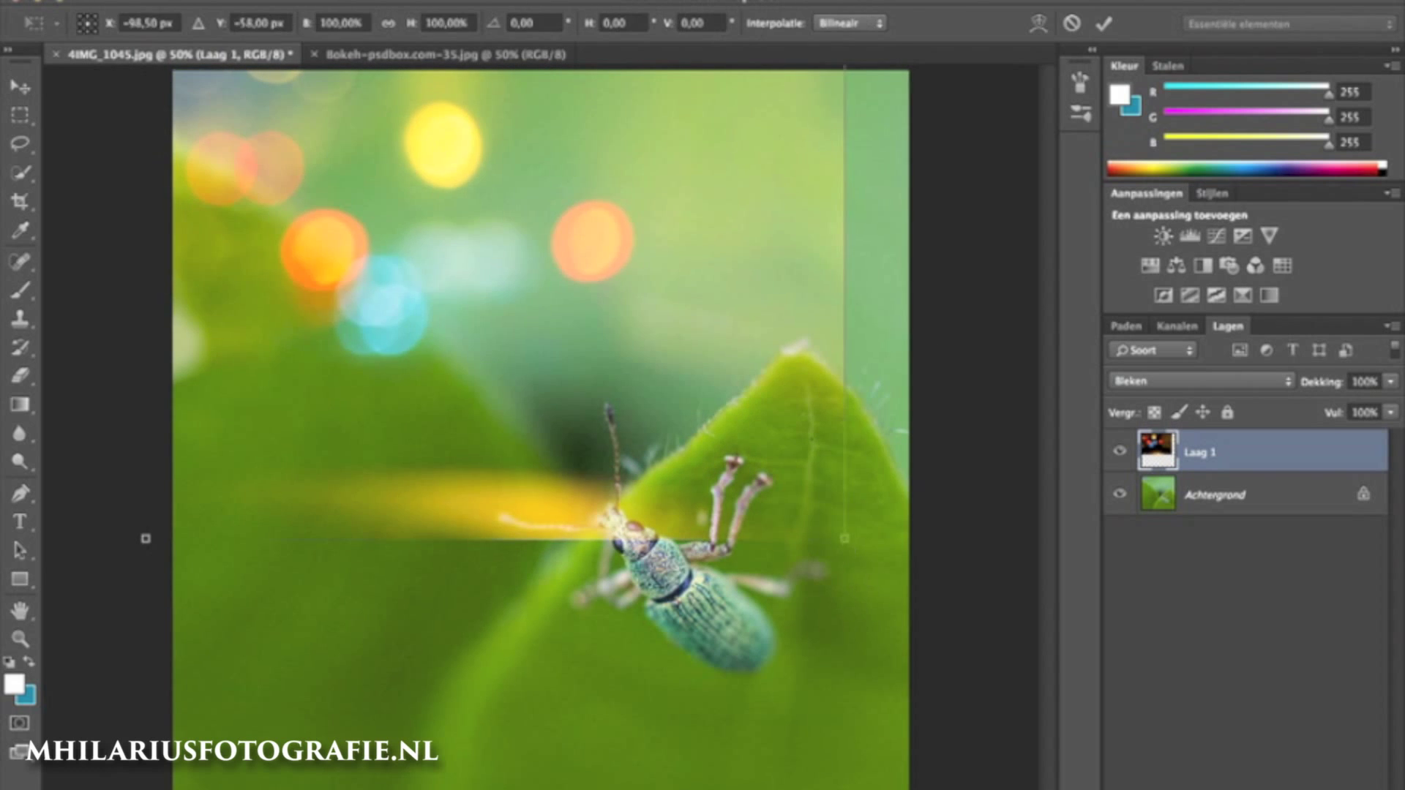
pyautogui.moveTo(841, 603); pyautogui.dragTo(1251, 787)
pyautogui.moveTo(347, 181)
pyautogui.mouseDown()
pyautogui.moveTo(906, 496)
pyautogui.moveTo(1029, 476)
pyautogui.mouseUp()
pyautogui.moveTo(777, 446); pyautogui.dragTo(636, 442)
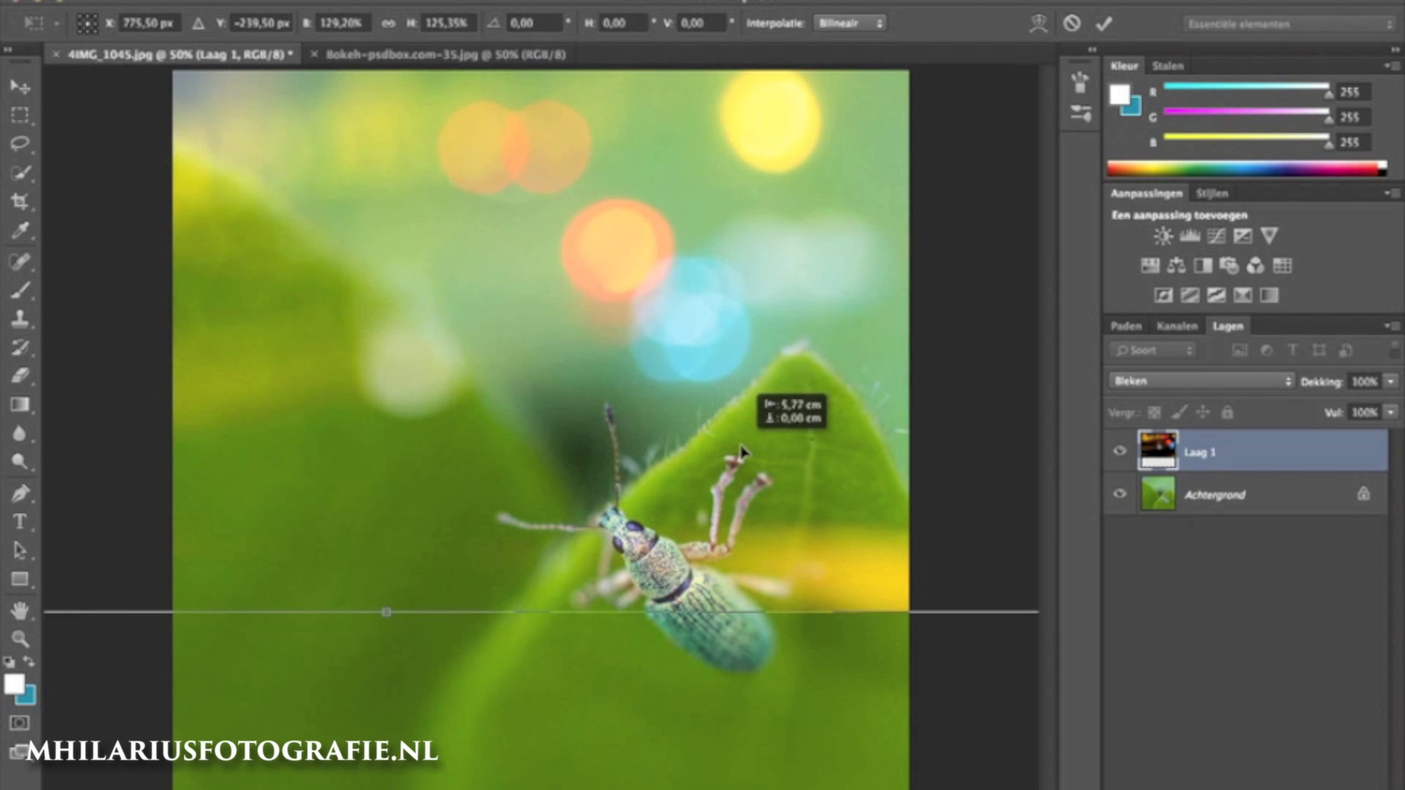
pyautogui.press('Return')
# Erase the bokeh from the lower leaf and yellow band with a large eraser.
pyautogui.press('e')
pyautogui.moveTo(363, 325)
pyautogui.mouseDown()
pyautogui.moveTo(190, 360)
pyautogui.moveTo(330, 439)
pyautogui.moveTo(303, 408)
pyautogui.mouseUp()
pyautogui.press(']')
pyautogui.moveTo(644, 673)
pyautogui.mouseDown()
pyautogui.moveTo(695, 625)
pyautogui.moveTo(885, 706)
pyautogui.mouseUp()
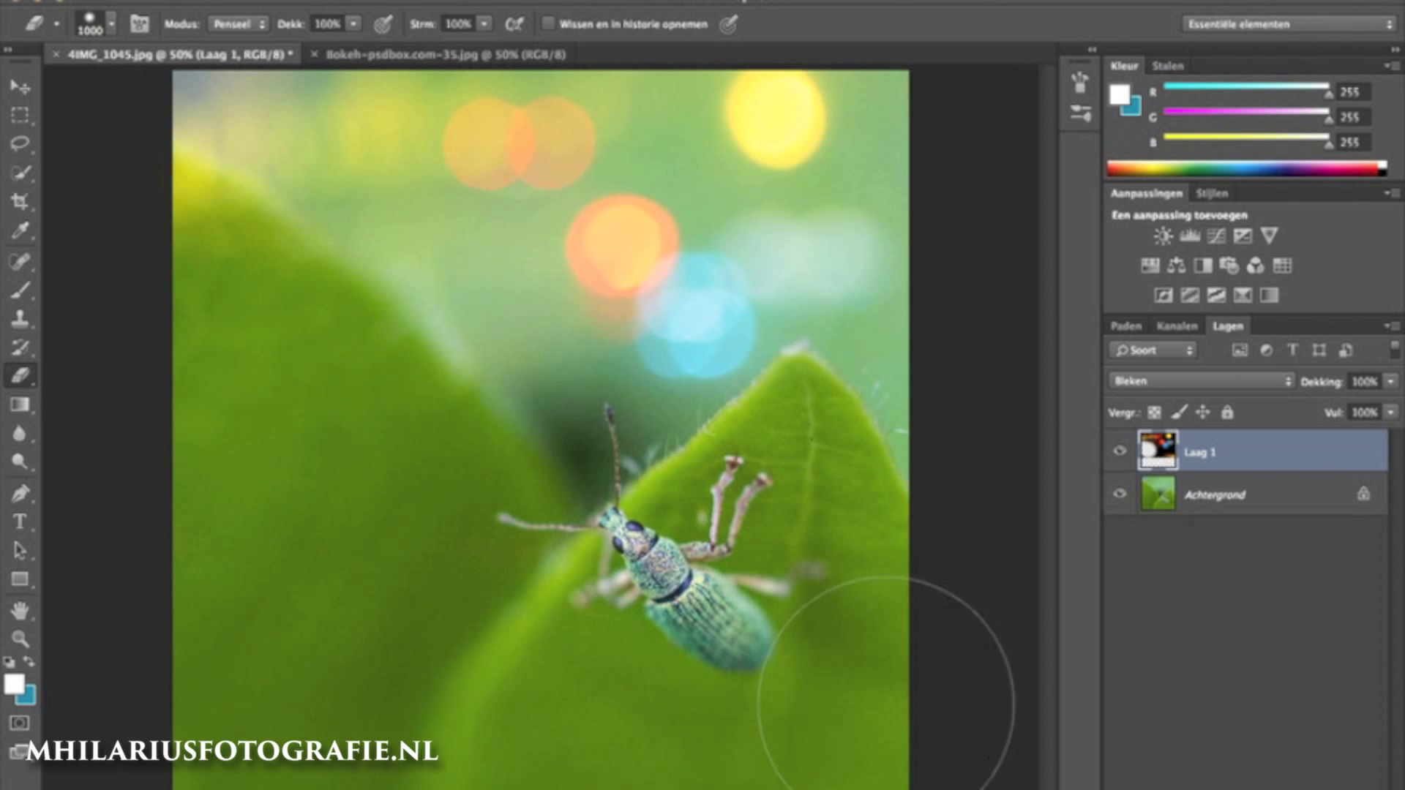
# Lower the bokeh layer's fill to about 58% and add an empty Laag 2.
pyautogui.click(1390, 412)
pyautogui.click(1365, 438)
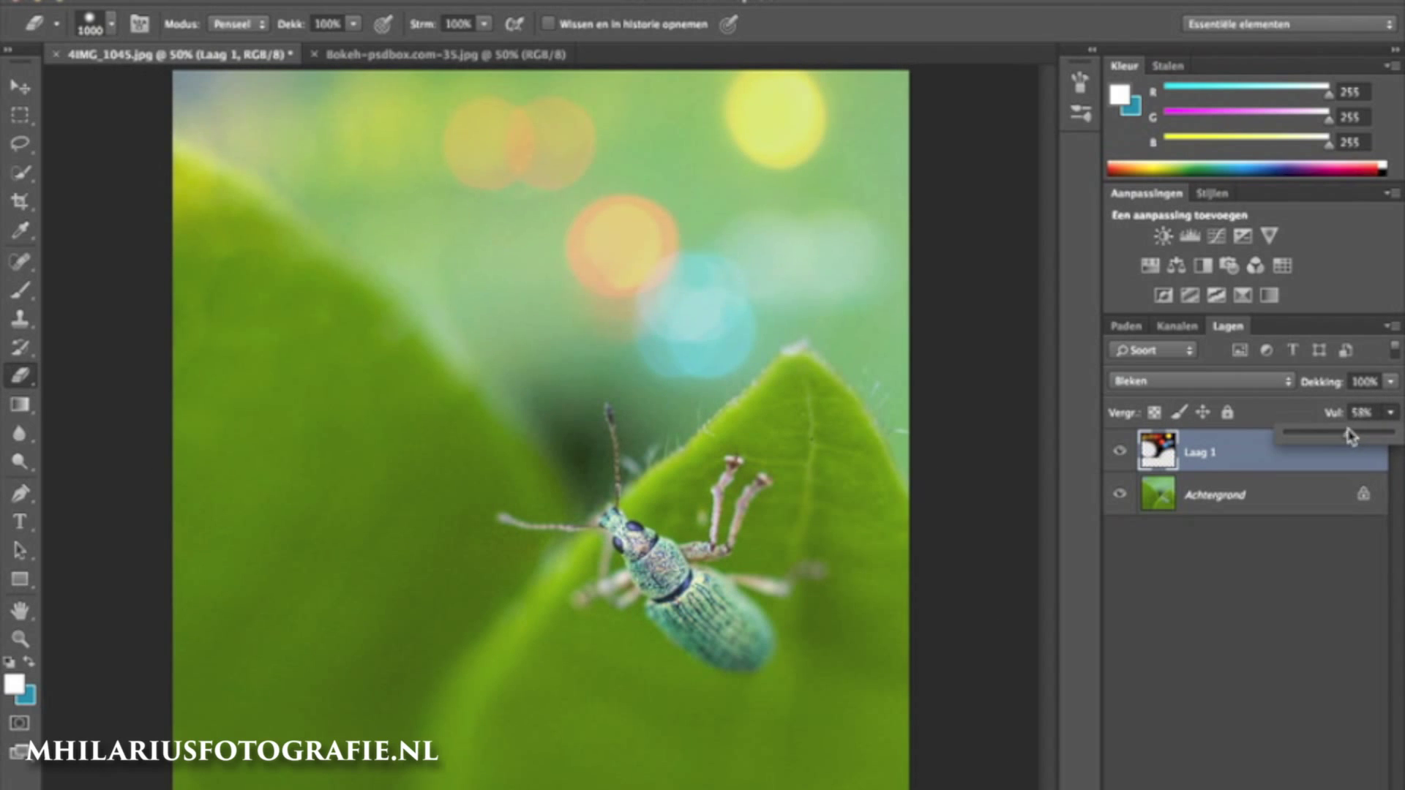
pyautogui.click(1345, 763)
pyautogui.hotkey('ctrl', 'shift', 'alt', 'n')
# Paint a large pure-red dab at top-right and blend it in Kleur tegenhouden mode.
pyautogui.click(19, 290)
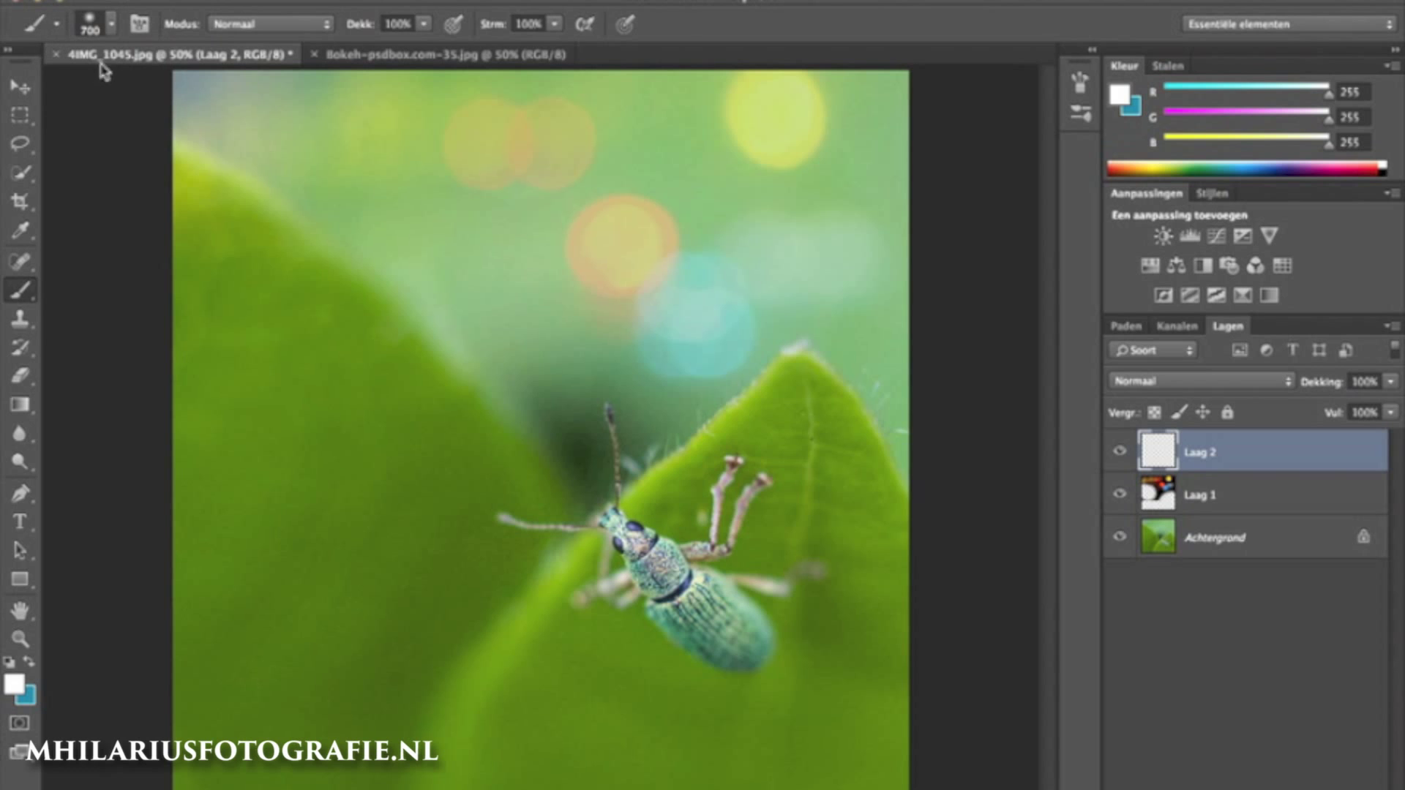
pyautogui.click(3, 691)
pyautogui.click(1046, 406)
pyautogui.click(1302, 398)
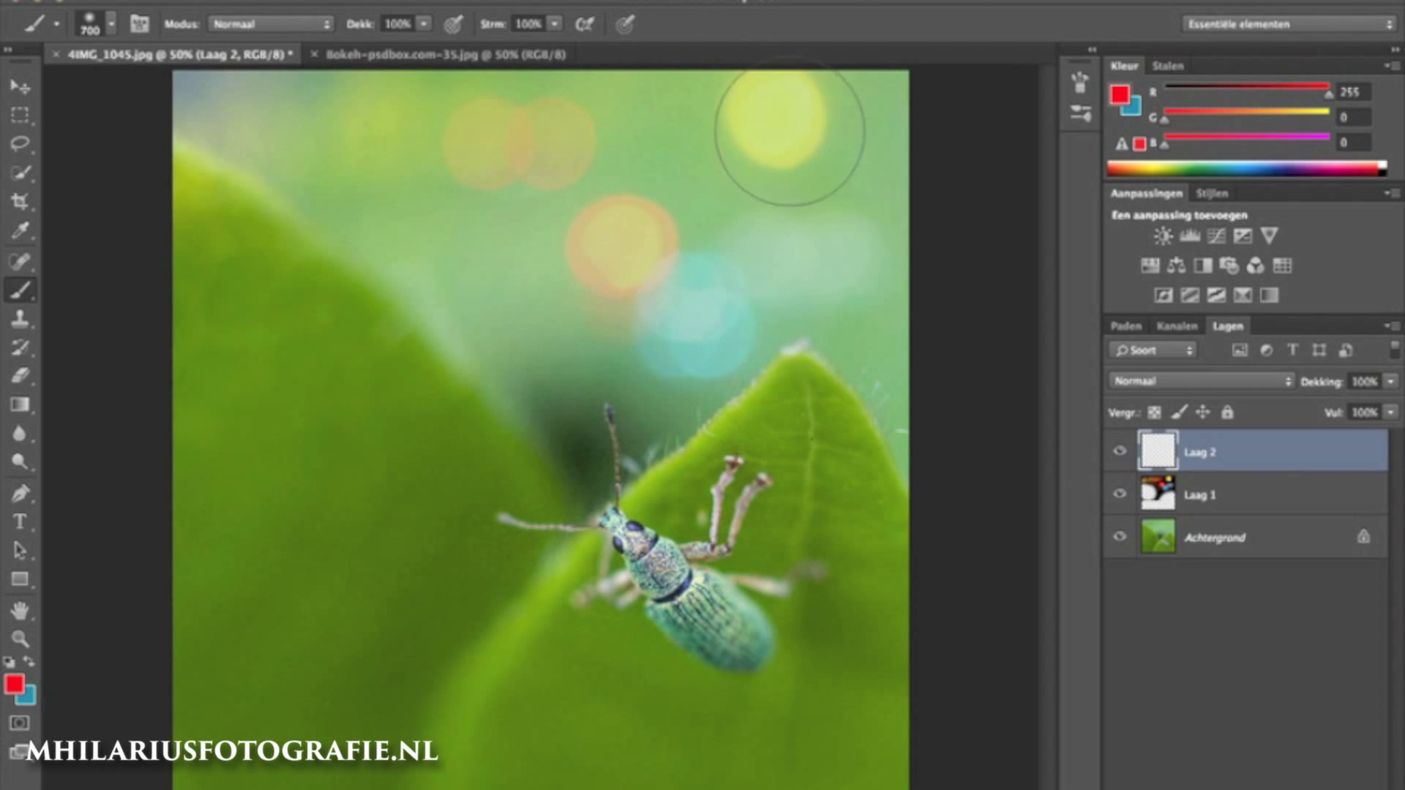
pyautogui.click(854, 153)
pyautogui.click(1211, 381)
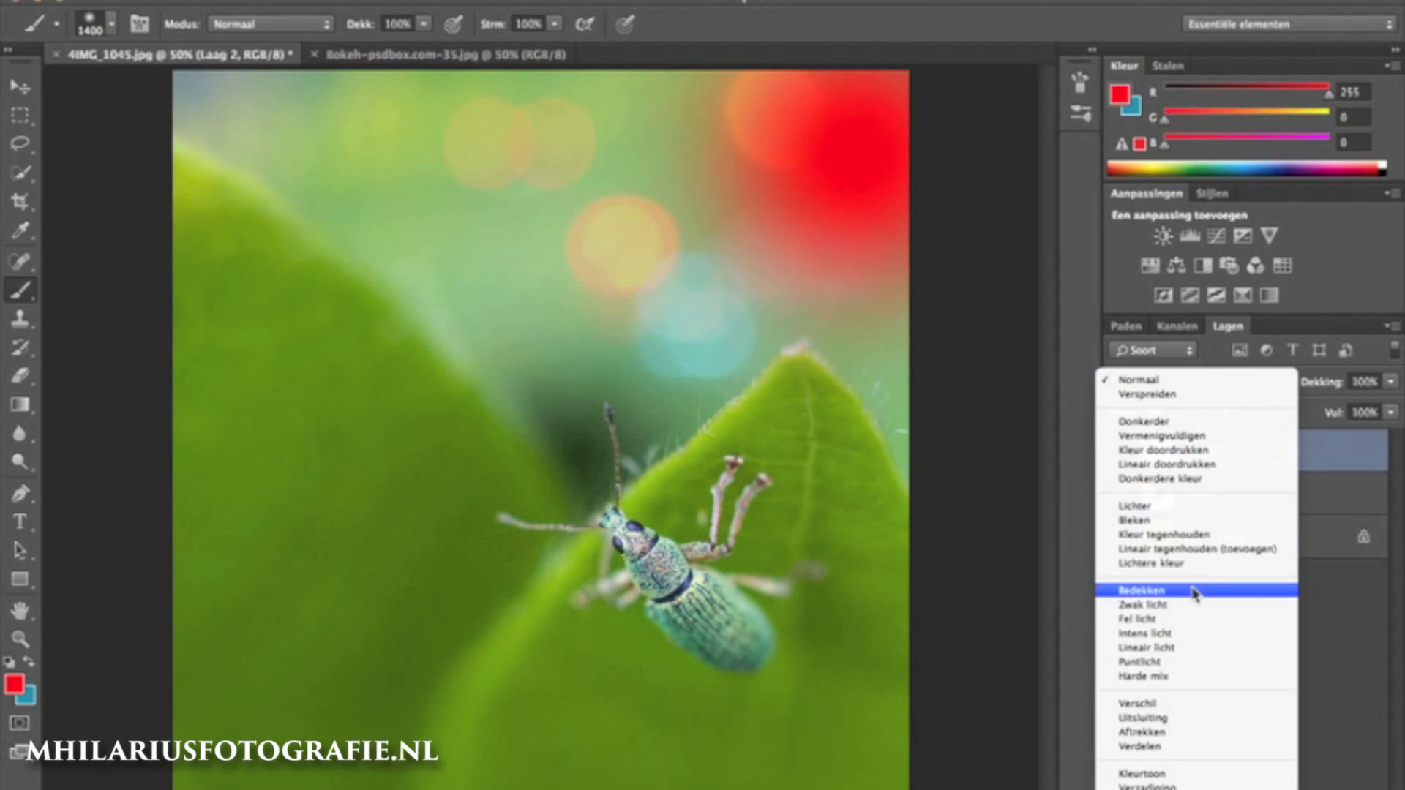
pyautogui.click(1172, 534)
pyautogui.click(1200, 381)
pyautogui.click(1200, 381)
# On a new layer, paint a pink dab at top-left in Bleken mode, then add Laag 4.
pyautogui.hotkey('ctrl', 'shift', 'alt', 'n')
pyautogui.click(13, 684)
pyautogui.moveTo(1094, 439); pyautogui.dragTo(1095, 448)
pyautogui.press('Return')
pyautogui.press('b')
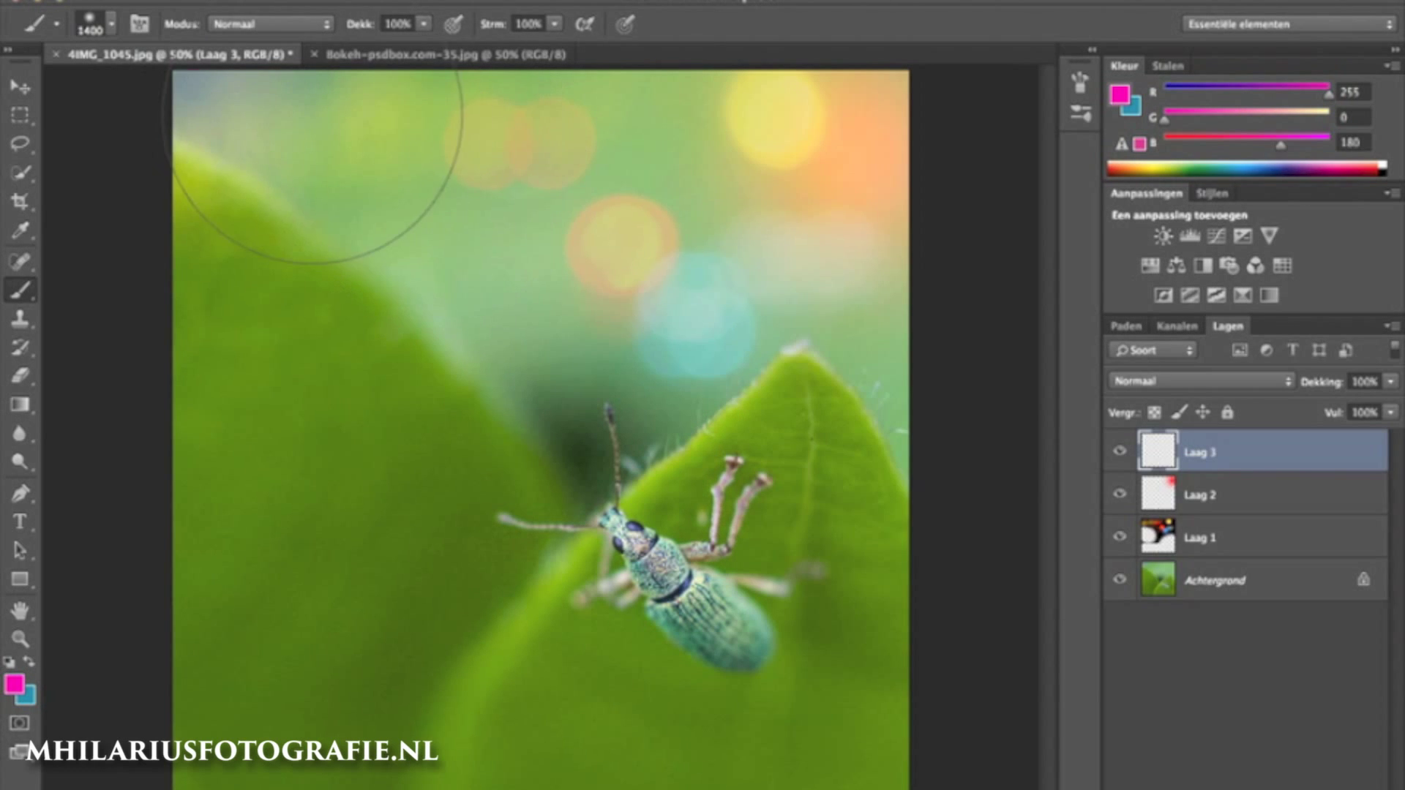
pyautogui.click(315, 117)
pyautogui.click(1200, 381)
pyautogui.click(1201, 502)
pyautogui.hotkey('ctrl', 'shift', 'alt', 'n')
pyautogui.click(13, 684)
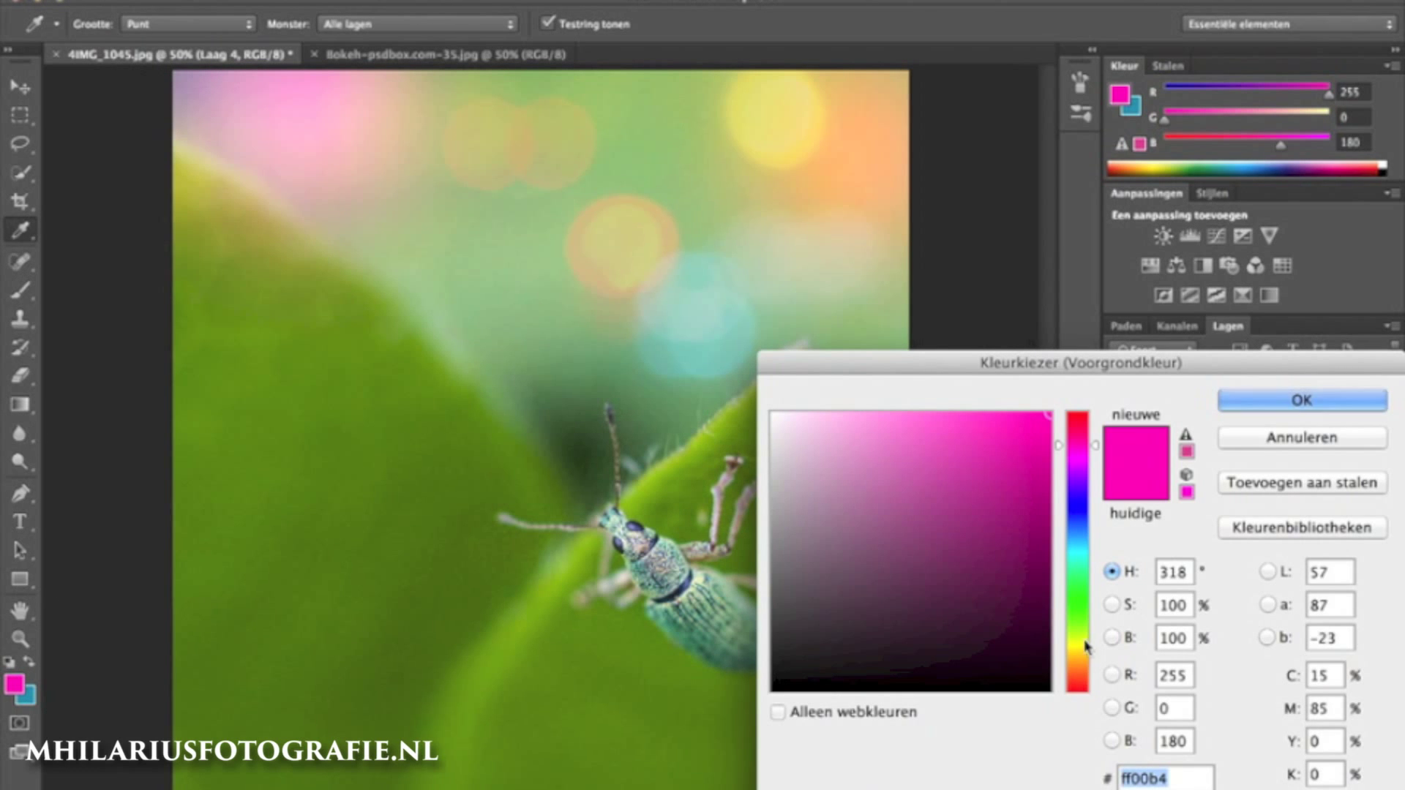
# Paint green and yellow dabs across the top of Laag 4 and soften its blend mode.
pyautogui.click(1080, 616)
pyautogui.click(1301, 399)
pyautogui.click(652, 141)
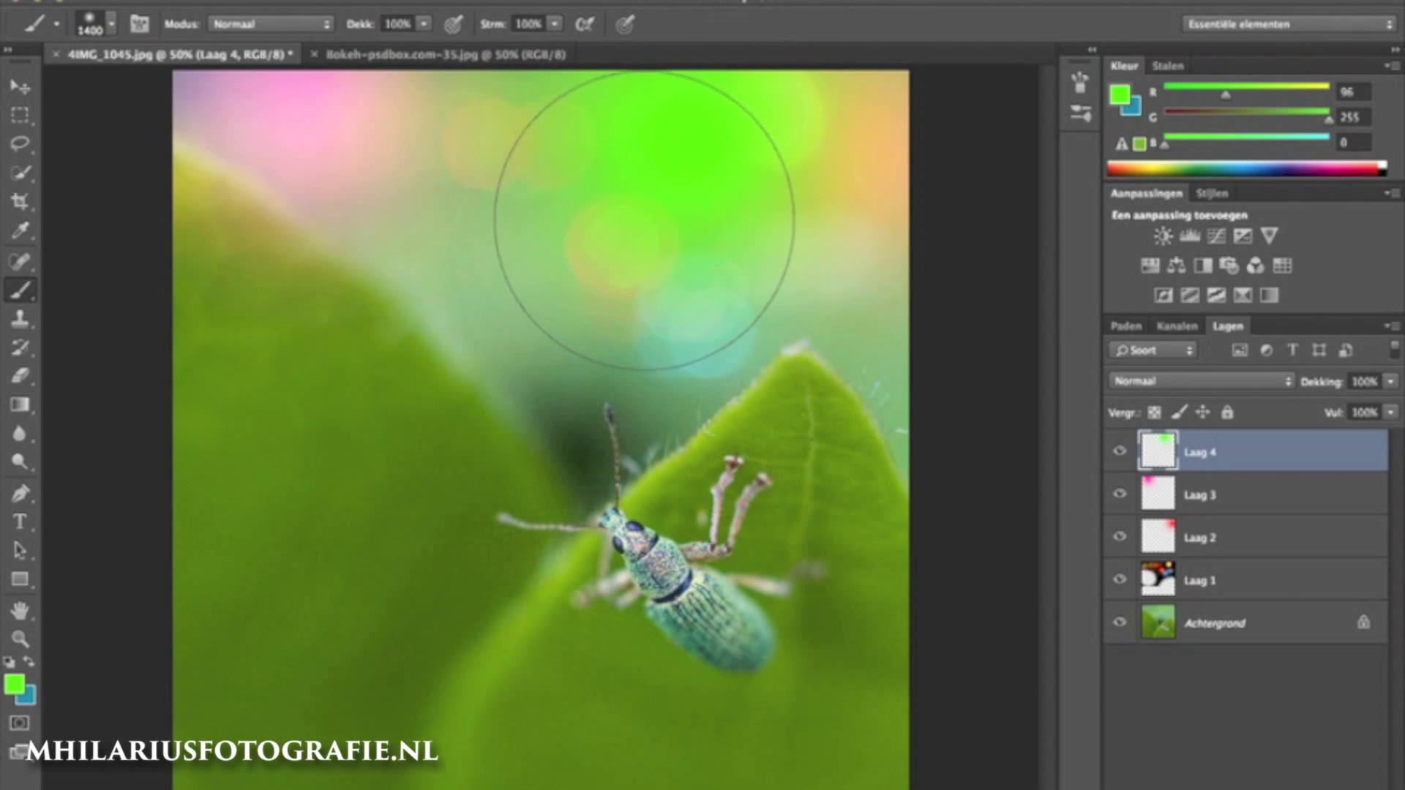
pyautogui.click(13, 684)
pyautogui.click(1084, 646)
pyautogui.click(1301, 399)
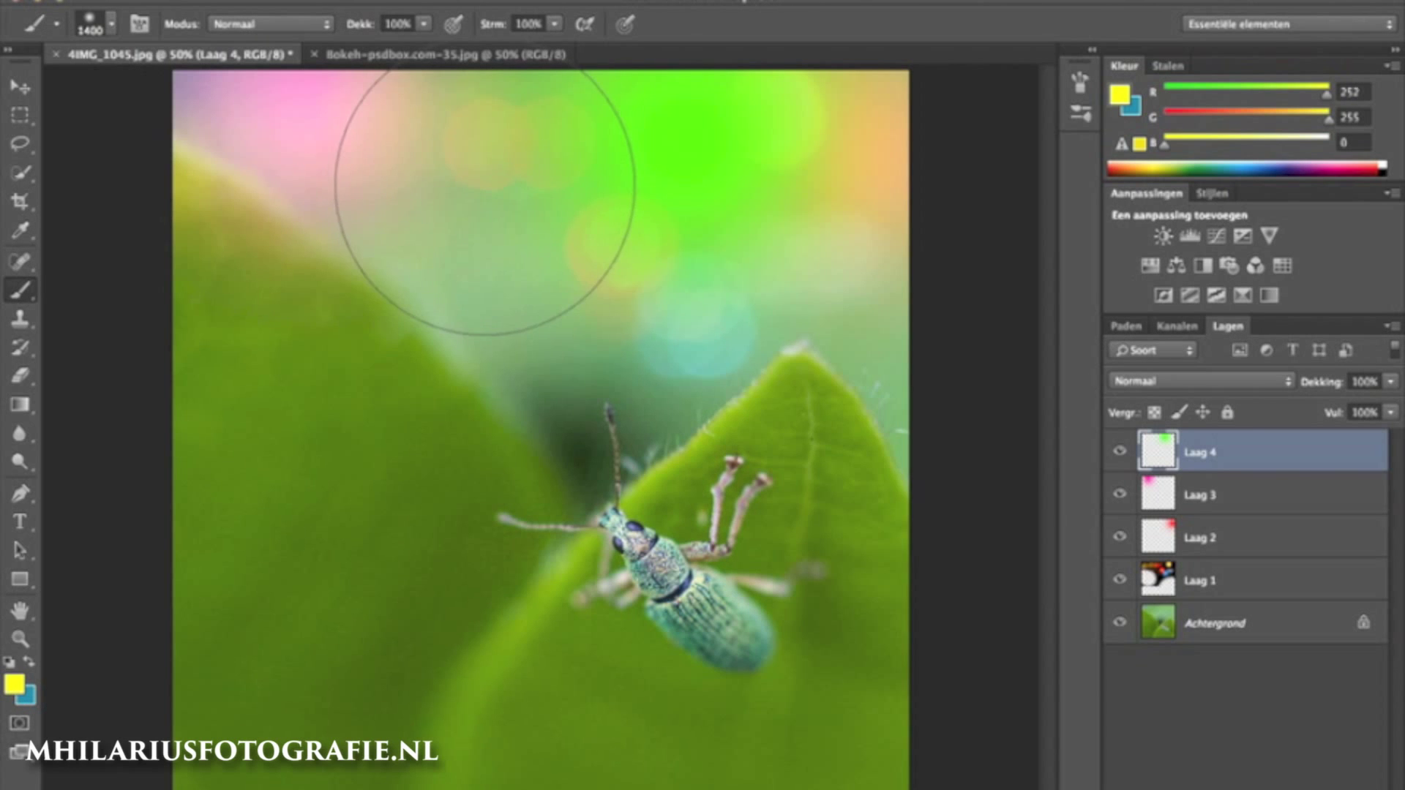
pyautogui.click(484, 146)
pyautogui.click(1200, 381)
pyautogui.click(1180, 521)
# On new Laag 5, paint a light-blue dab above the weevil in Bleken mode.
pyautogui.hotkey('ctrl', 'alt', 'shift', 'n')
pyautogui.click(13, 684)
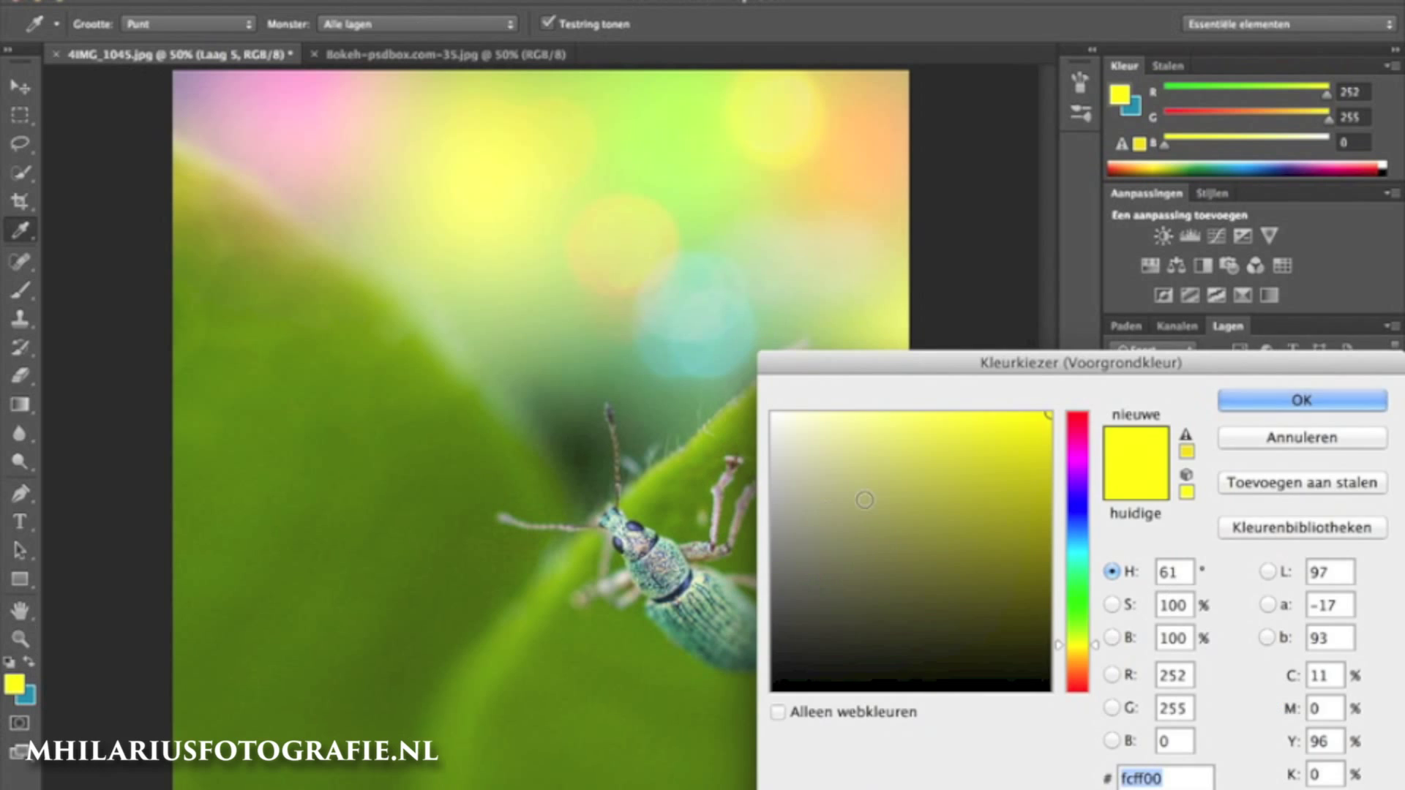
pyautogui.click(1075, 542)
pyautogui.click(1301, 400)
pyautogui.click(653, 338)
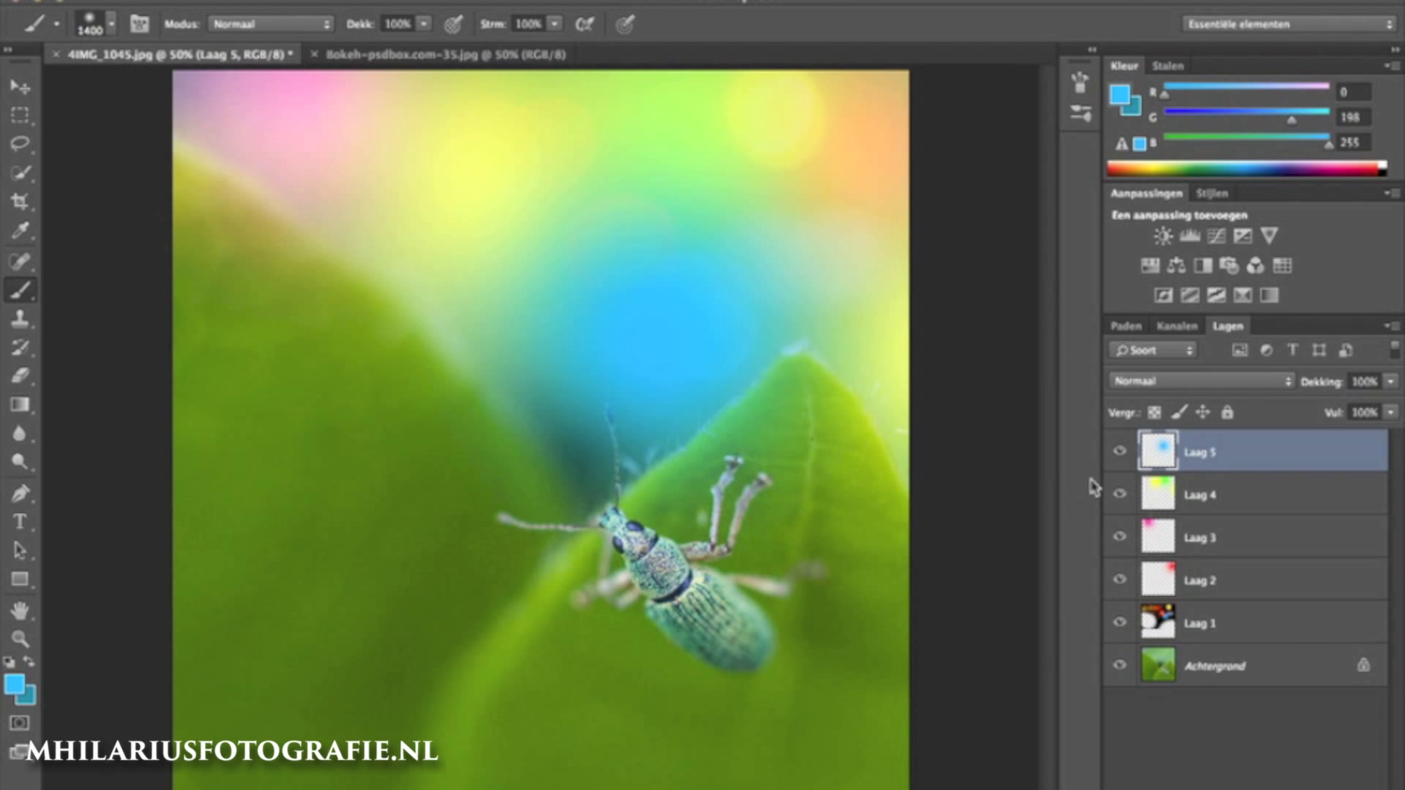
pyautogui.click(1186, 380)
pyautogui.click(1161, 518)
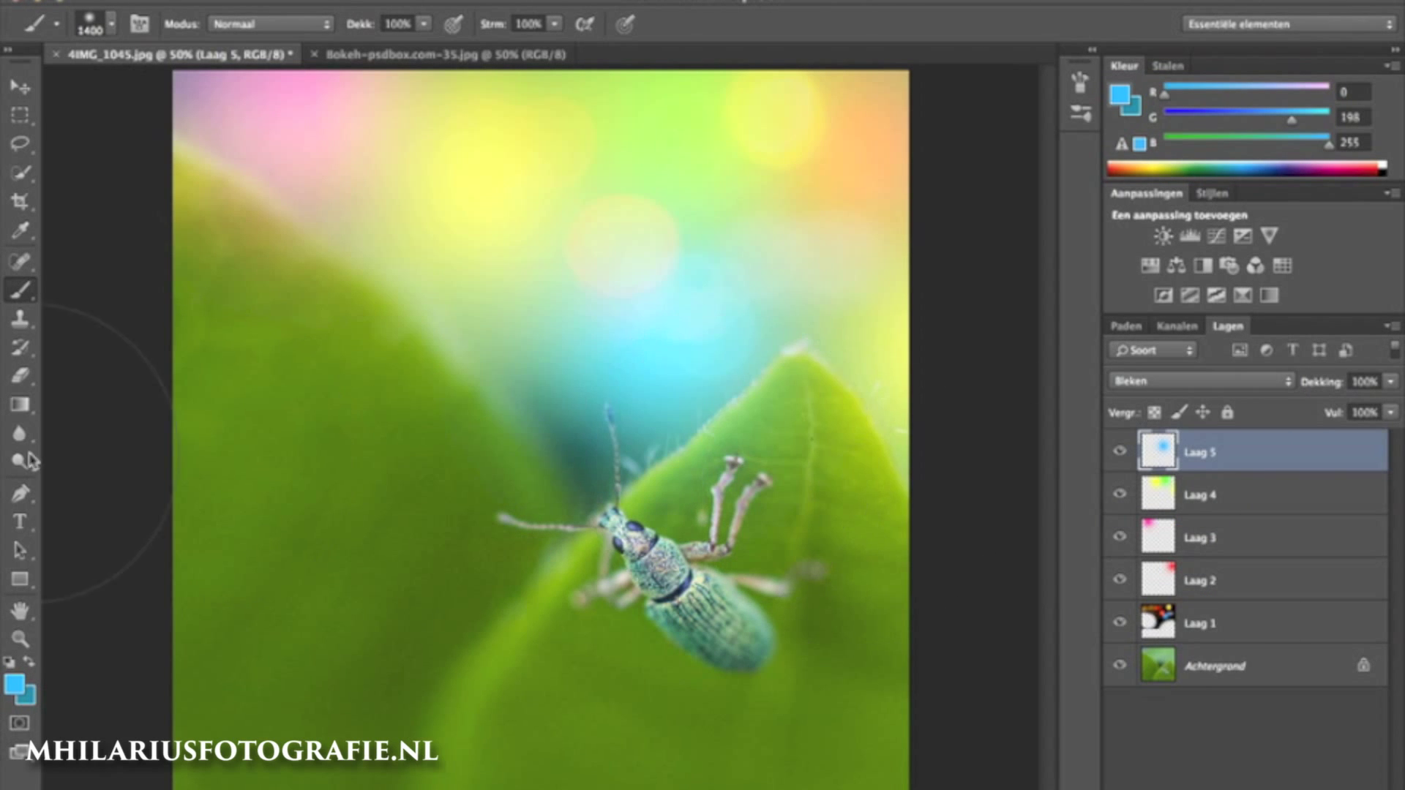
# Widen the blue dab around the weevil, erase it beside the head, and lower Laag 5's fill.
pyautogui.click(20, 376)
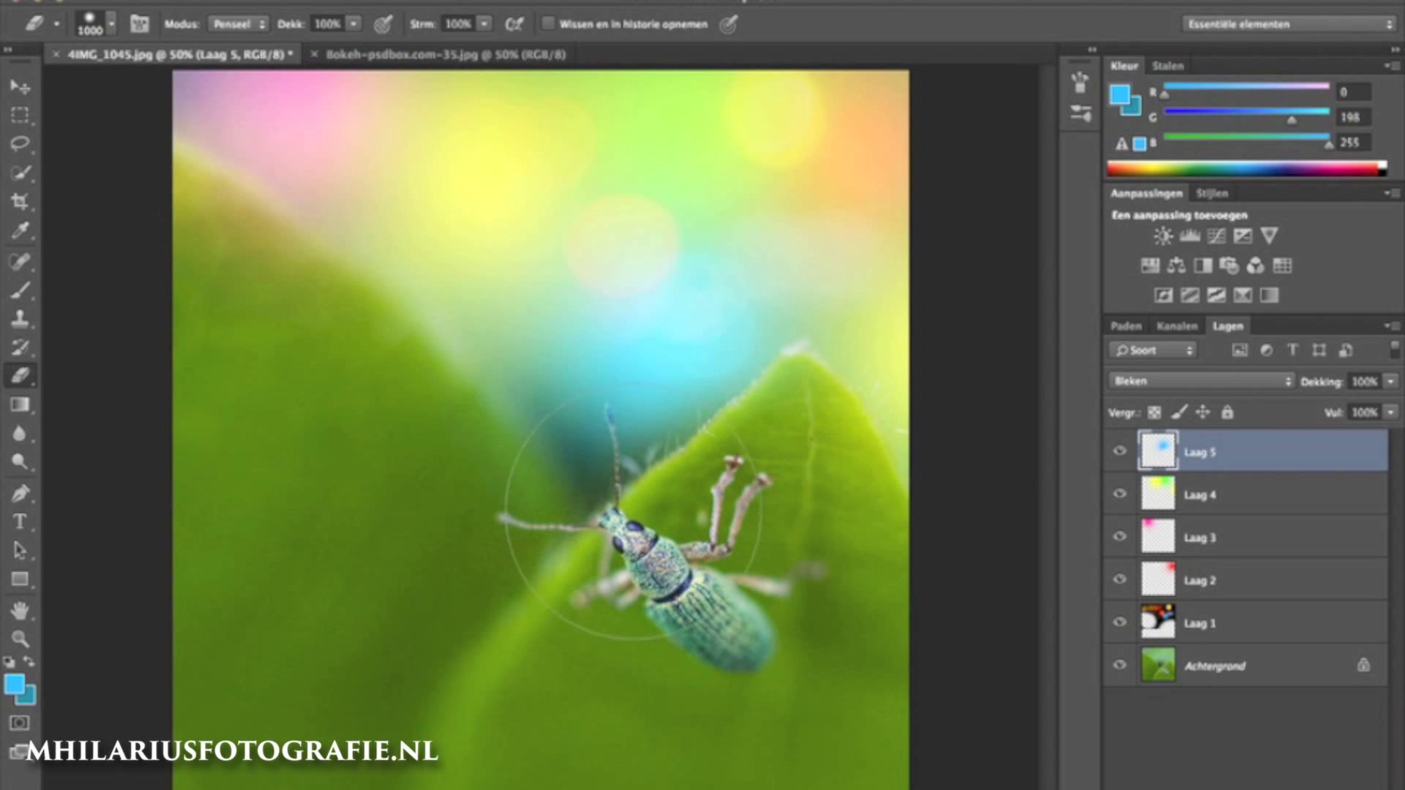
pyautogui.click(21, 291)
pyautogui.click(569, 441)
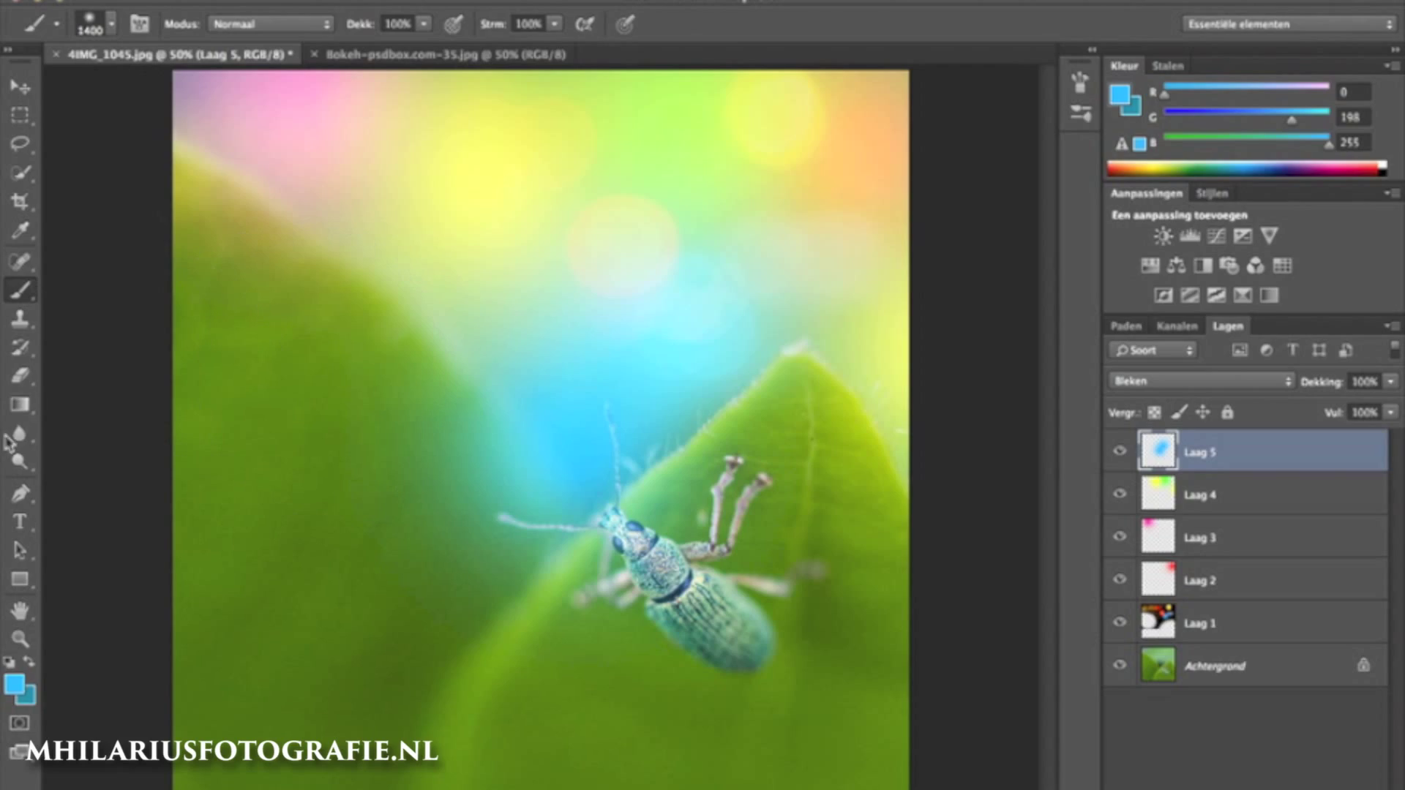
pyautogui.click(20, 376)
pyautogui.moveTo(543, 499); pyautogui.dragTo(437, 394)
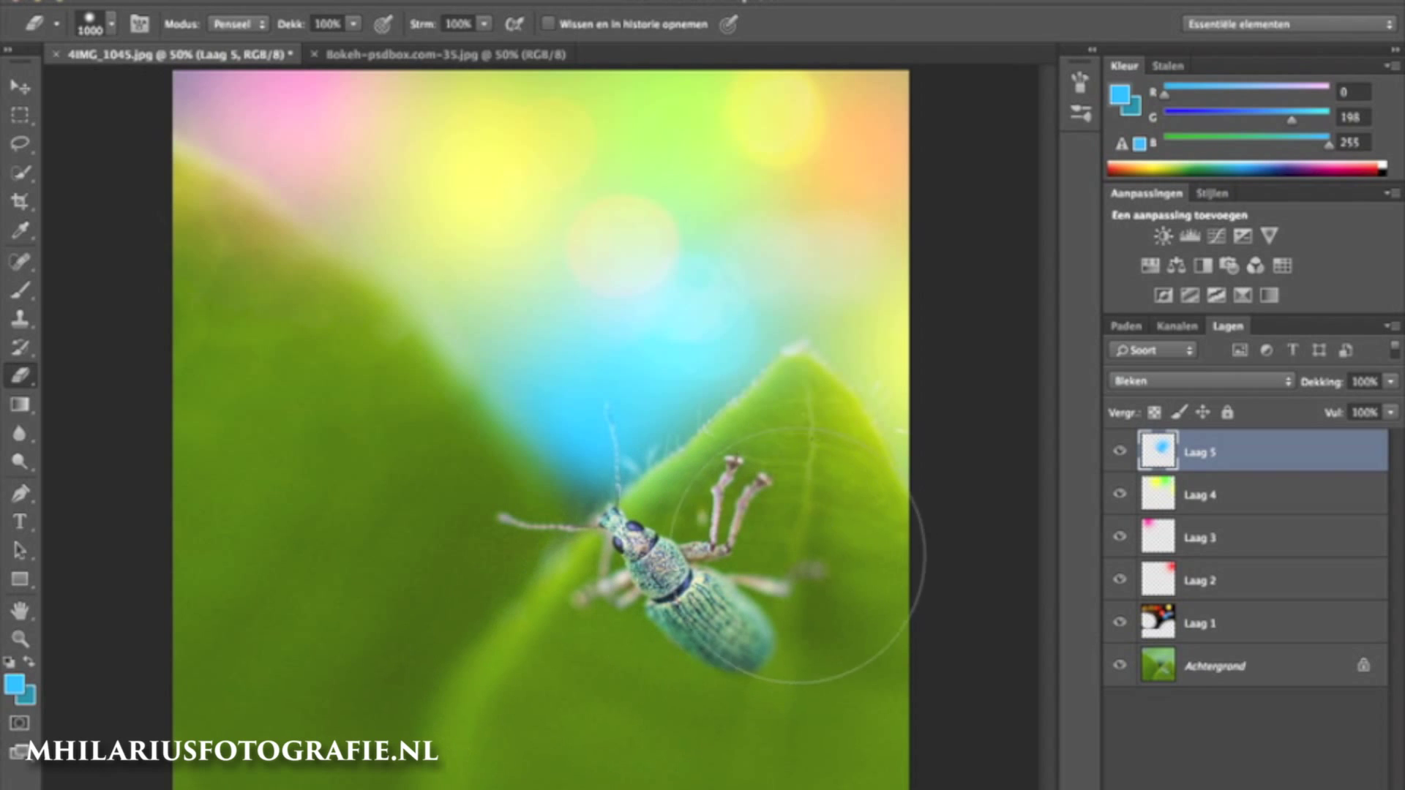
pyautogui.click(1390, 412)
pyautogui.moveTo(1390, 432); pyautogui.dragTo(1353, 440)
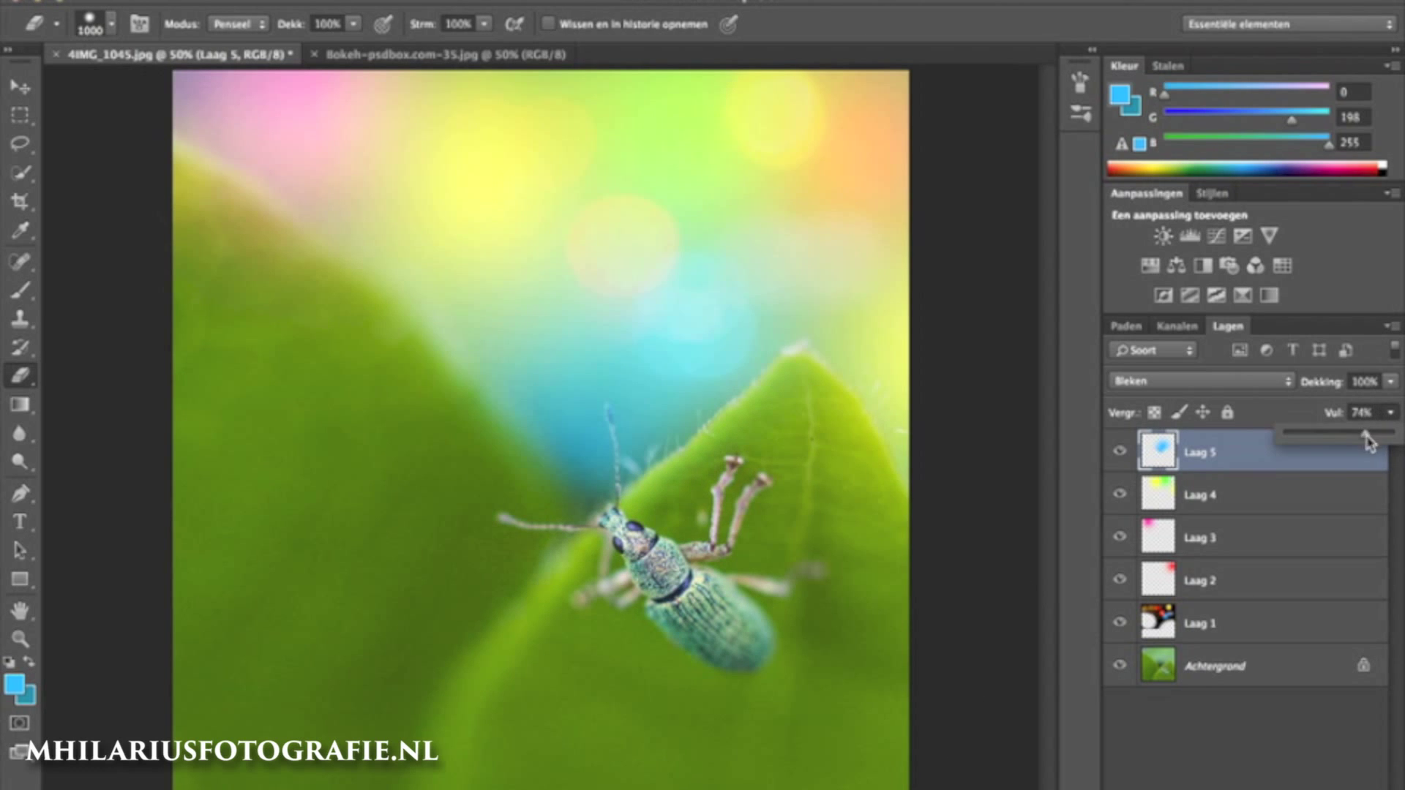
# Draw a rainbow preset gradient across a new Laag 6.
pyautogui.hotkey('ctrl', 'shift', 'alt', 'n')
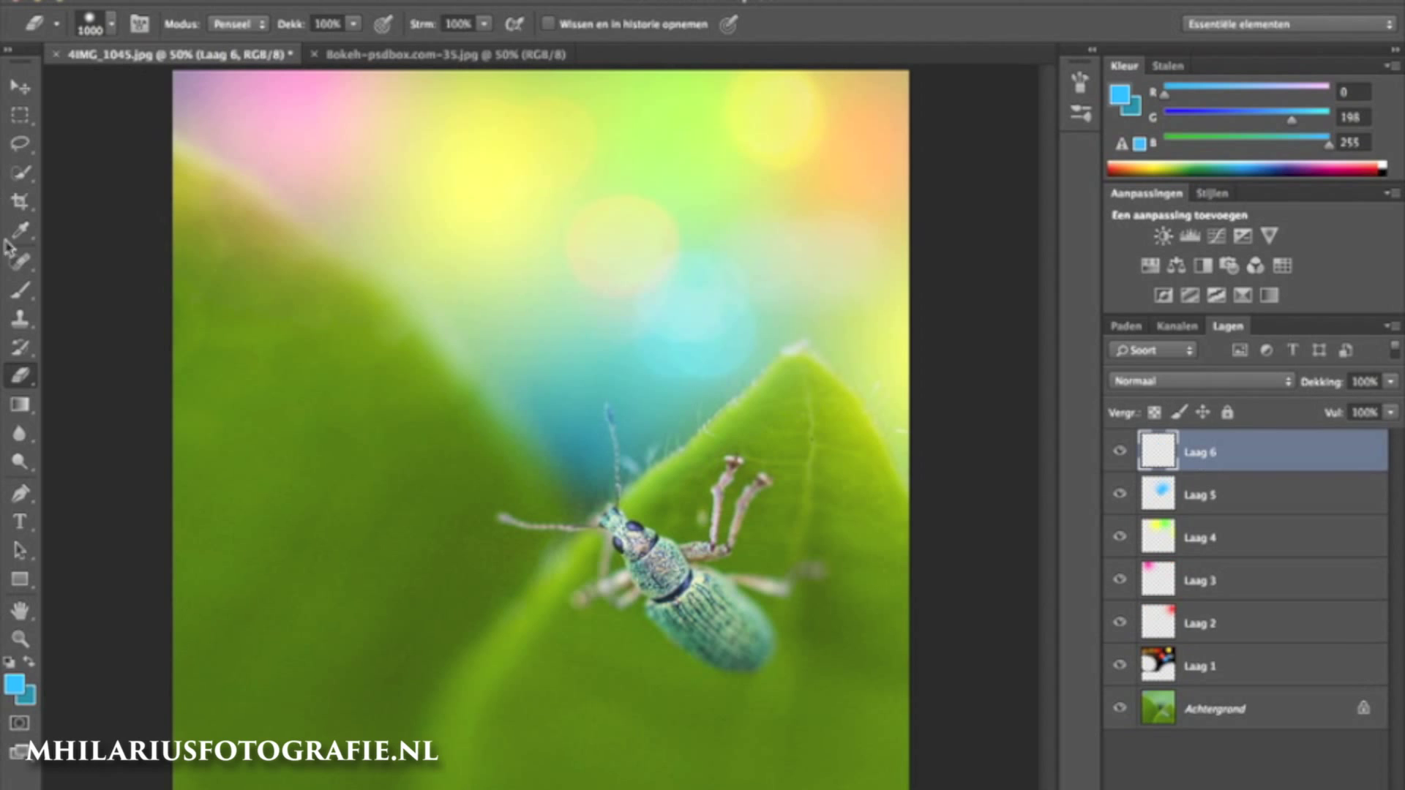
pyautogui.press('g')
pyautogui.click(158, 25)
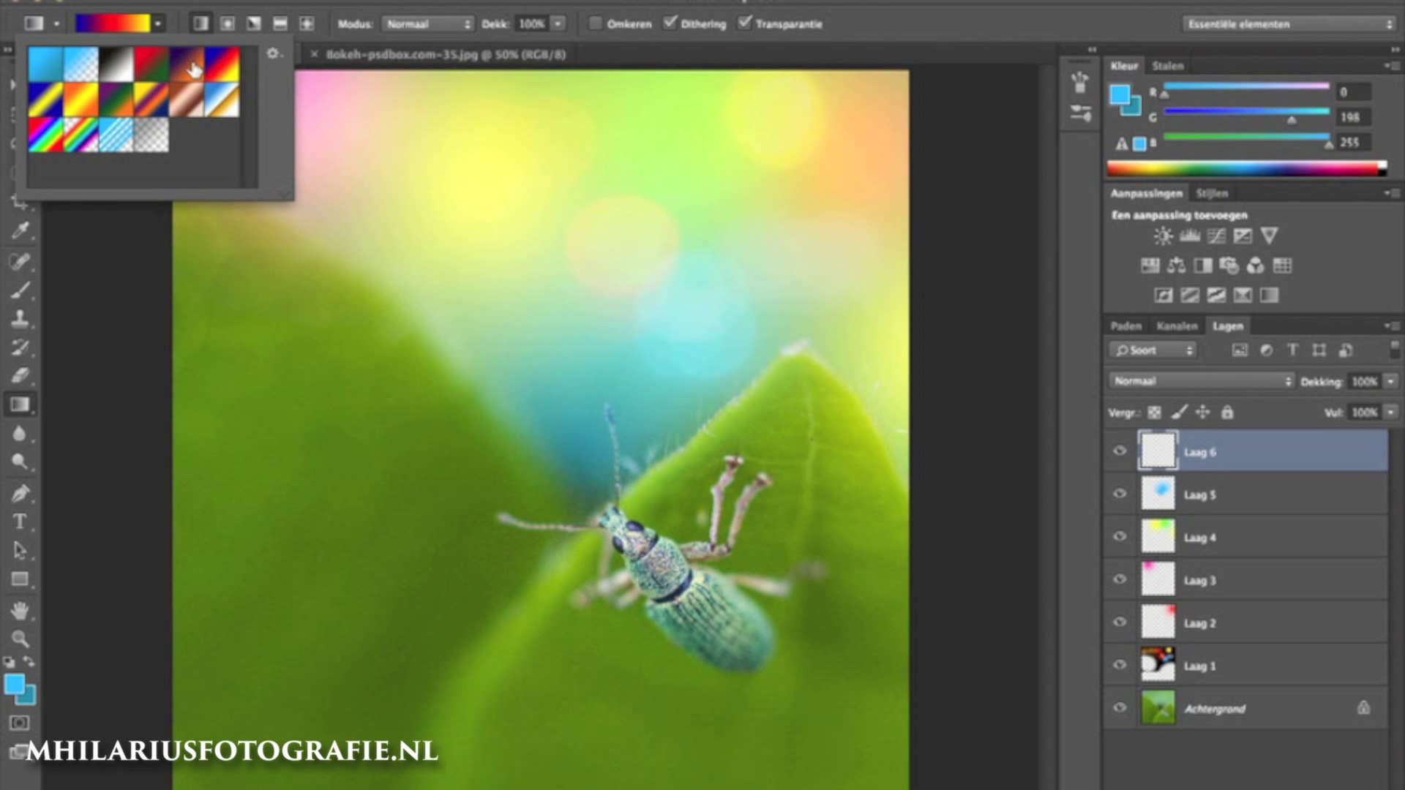
pyautogui.press('Return')
pyautogui.moveTo(732, 395); pyautogui.dragTo(732, 396)
# Blend Laag 6 in Bleken mode at about 8% fill and erase parts with a soft brush.
pyautogui.click(1215, 381)
pyautogui.click(1198, 517)
pyautogui.click(1390, 412)
pyautogui.moveTo(1313, 443); pyautogui.dragTo(1300, 437)
pyautogui.click(22, 377)
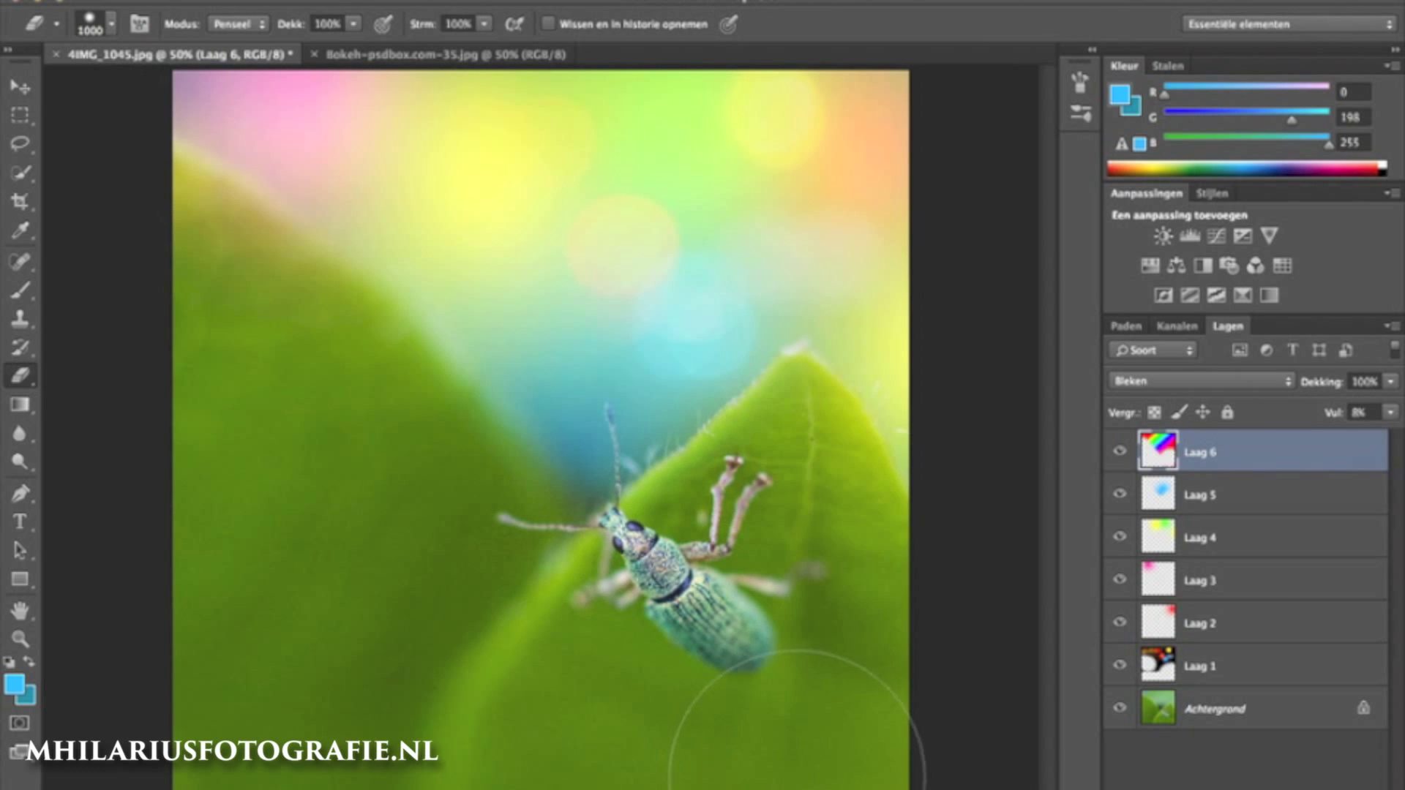
pyautogui.click(1390, 414)
# Add a brightening Curven 1 with an inverted mask, painted back in only at the top.
pyautogui.click(1252, 753)
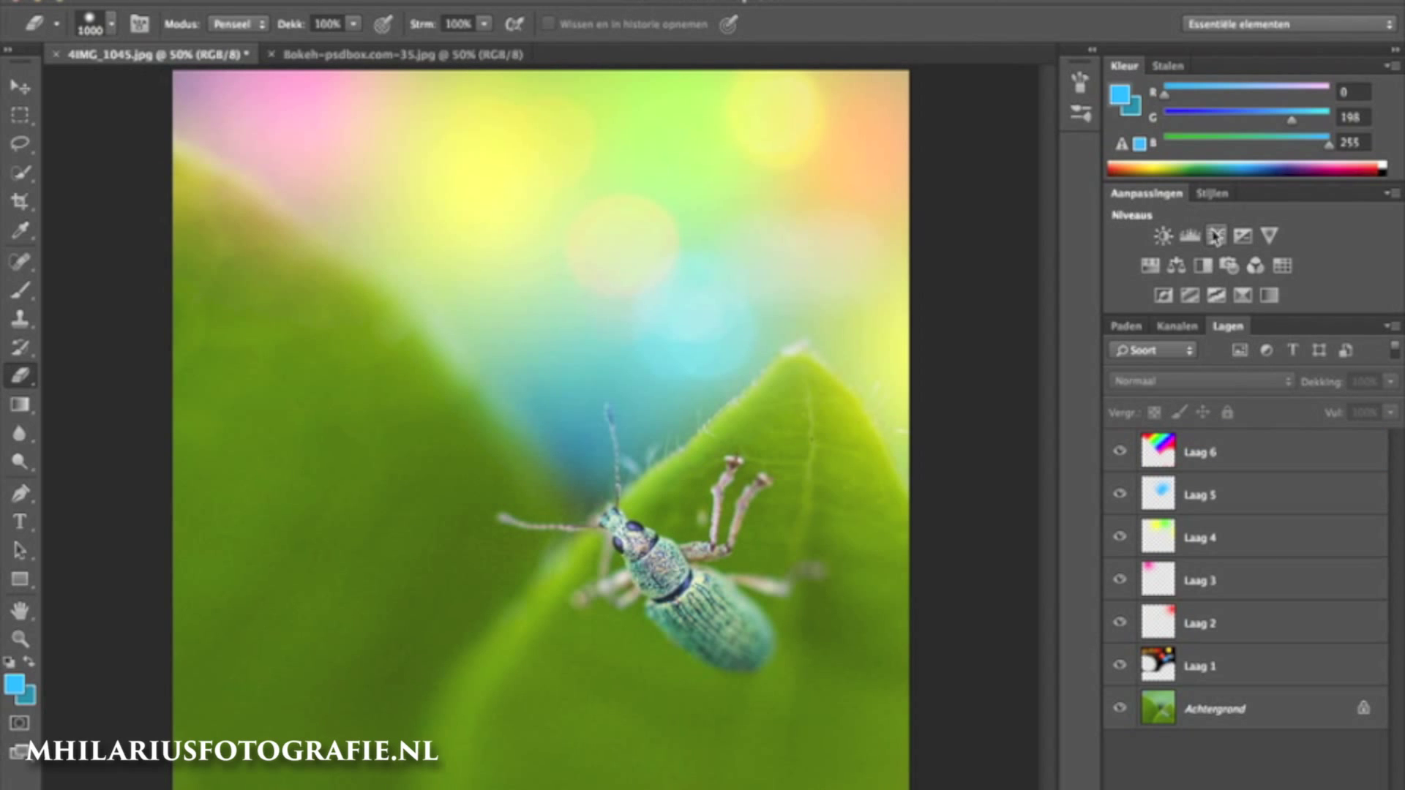
pyautogui.click(1216, 236)
pyautogui.moveTo(945, 542); pyautogui.dragTo(953, 516)
pyautogui.click(831, 311)
pyautogui.doubleClick(1211, 452)
pyautogui.click(969, 653)
pyautogui.click(829, 312)
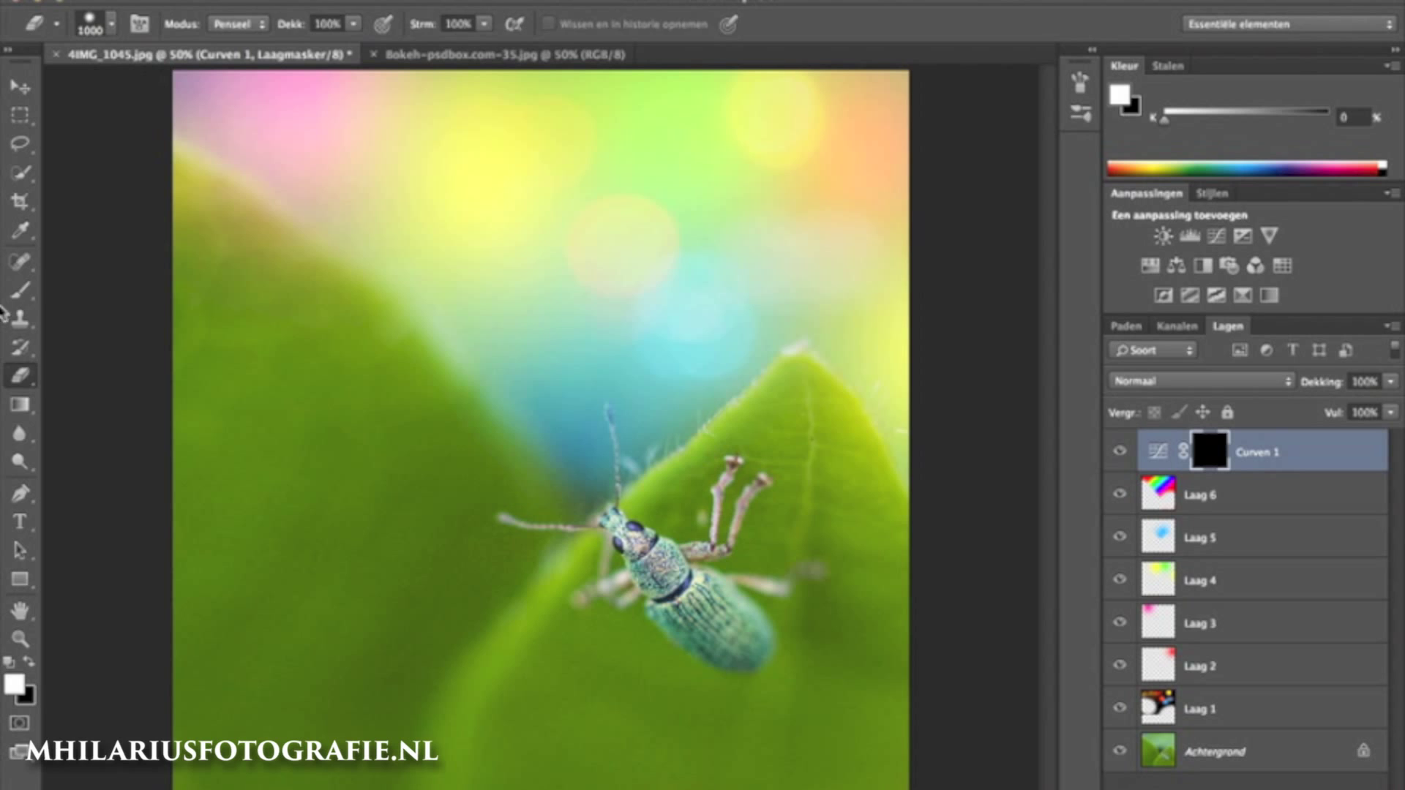
pyautogui.press('b')
pyautogui.moveTo(511, 233)
pyautogui.mouseDown()
pyautogui.moveTo(558, 298)
pyautogui.moveTo(909, 235)
pyautogui.moveTo(297, 78)
pyautogui.moveTo(213, 80)
pyautogui.mouseUp()
# Add a darkening Curven 2 masked to the top of the photo at reduced fill.
pyautogui.click(1215, 235)
pyautogui.moveTo(928, 549); pyautogui.dragTo(931, 573)
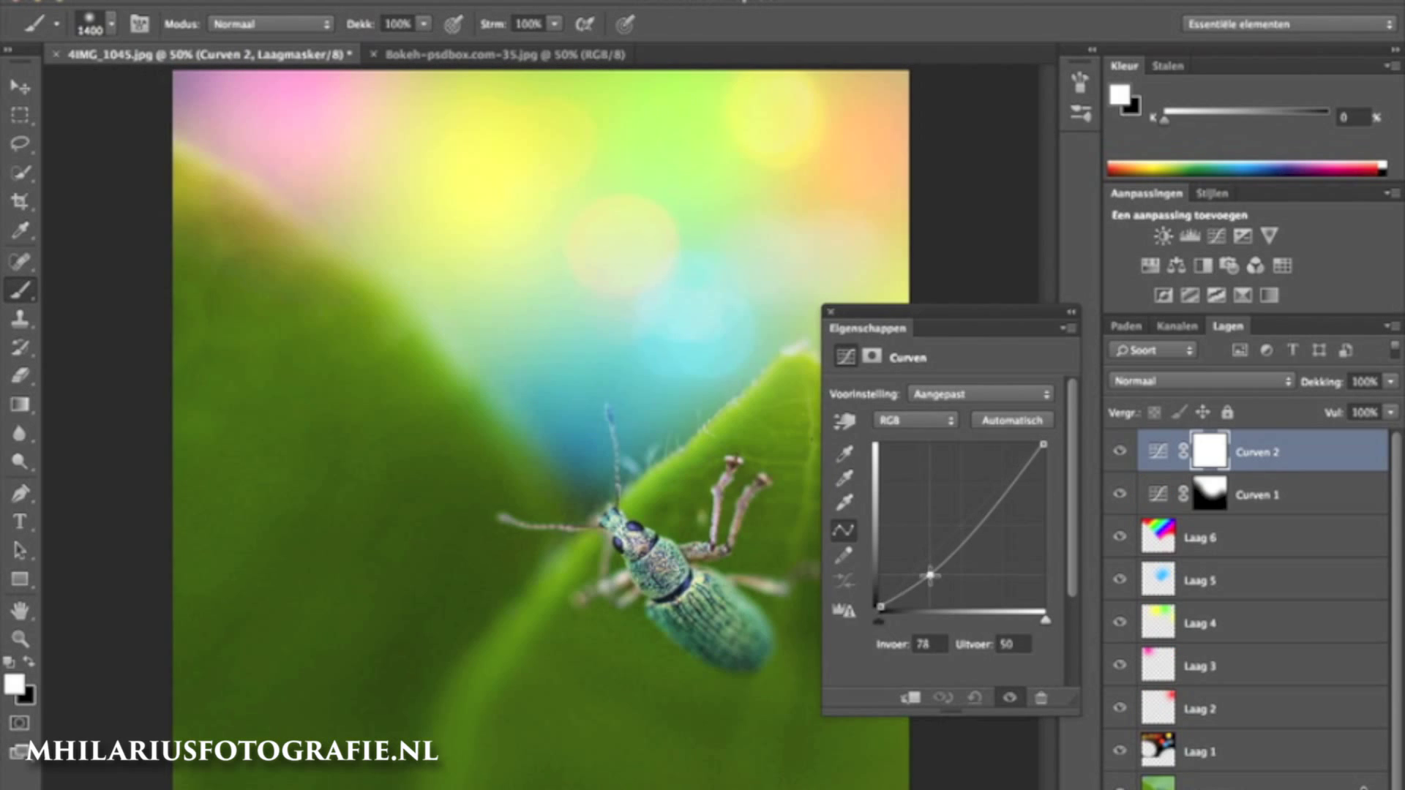
pyautogui.click(830, 312)
pyautogui.doubleClick(1191, 454)
pyautogui.click(989, 656)
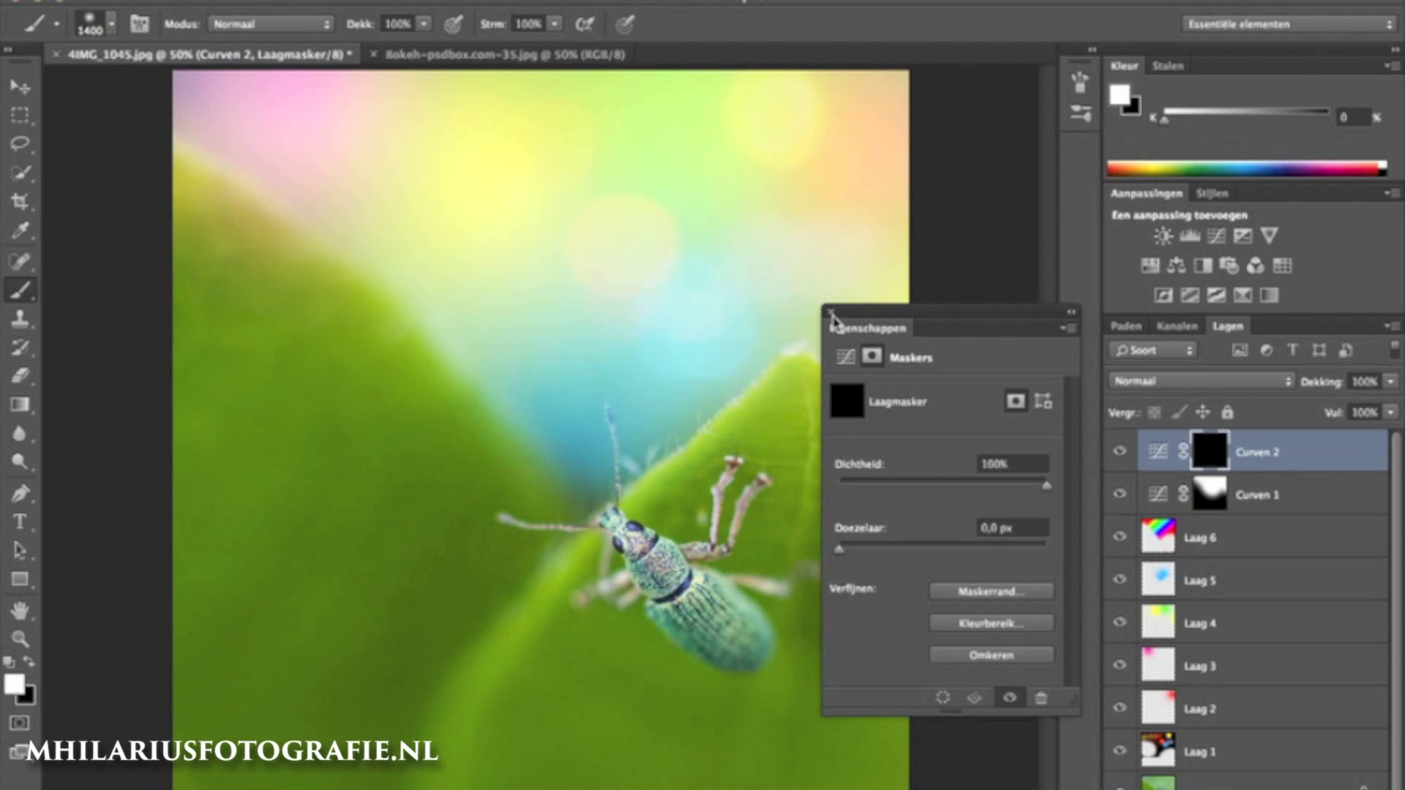
pyautogui.click(831, 312)
pyautogui.moveTo(485, 201); pyautogui.dragTo(752, 188)
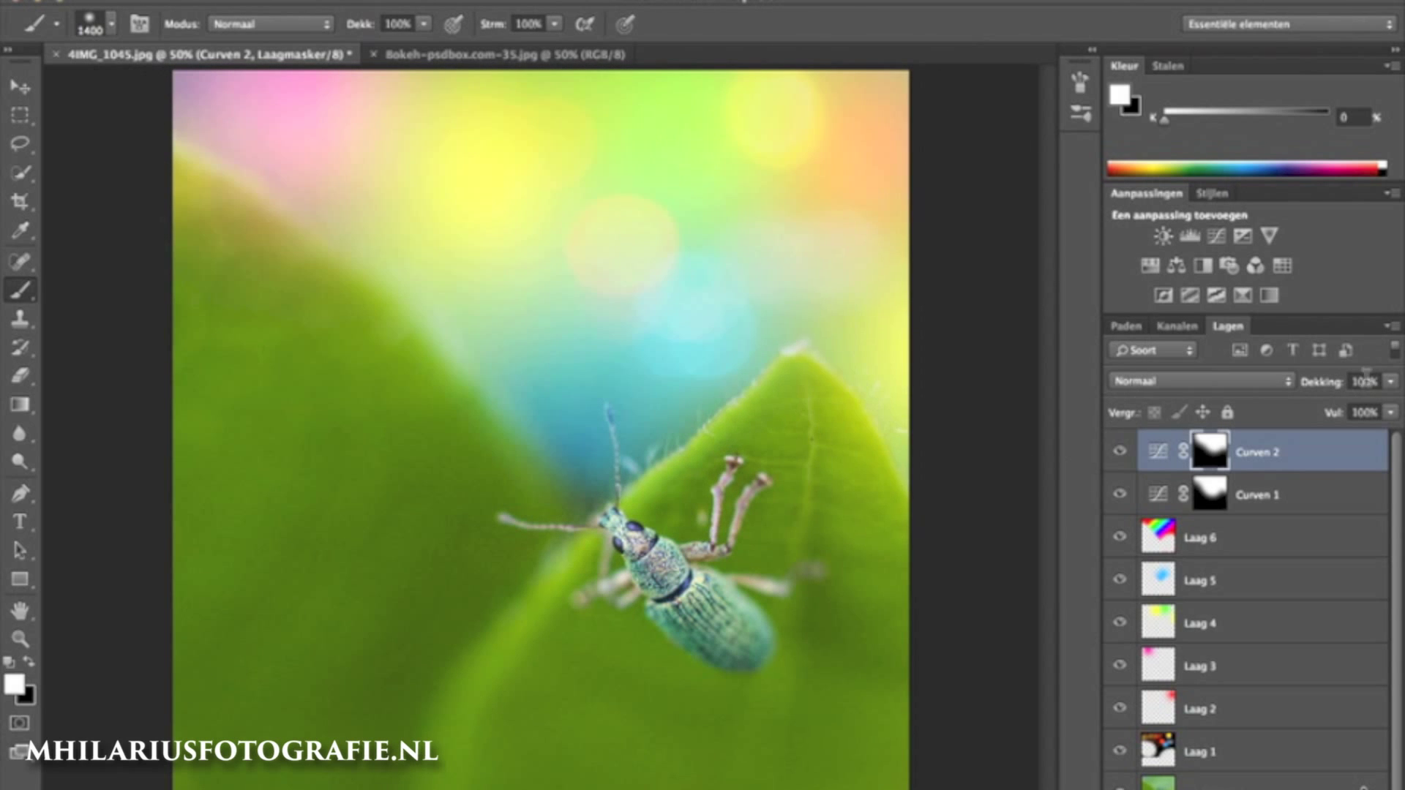
pyautogui.click(1390, 412)
pyautogui.click(1030, 554)
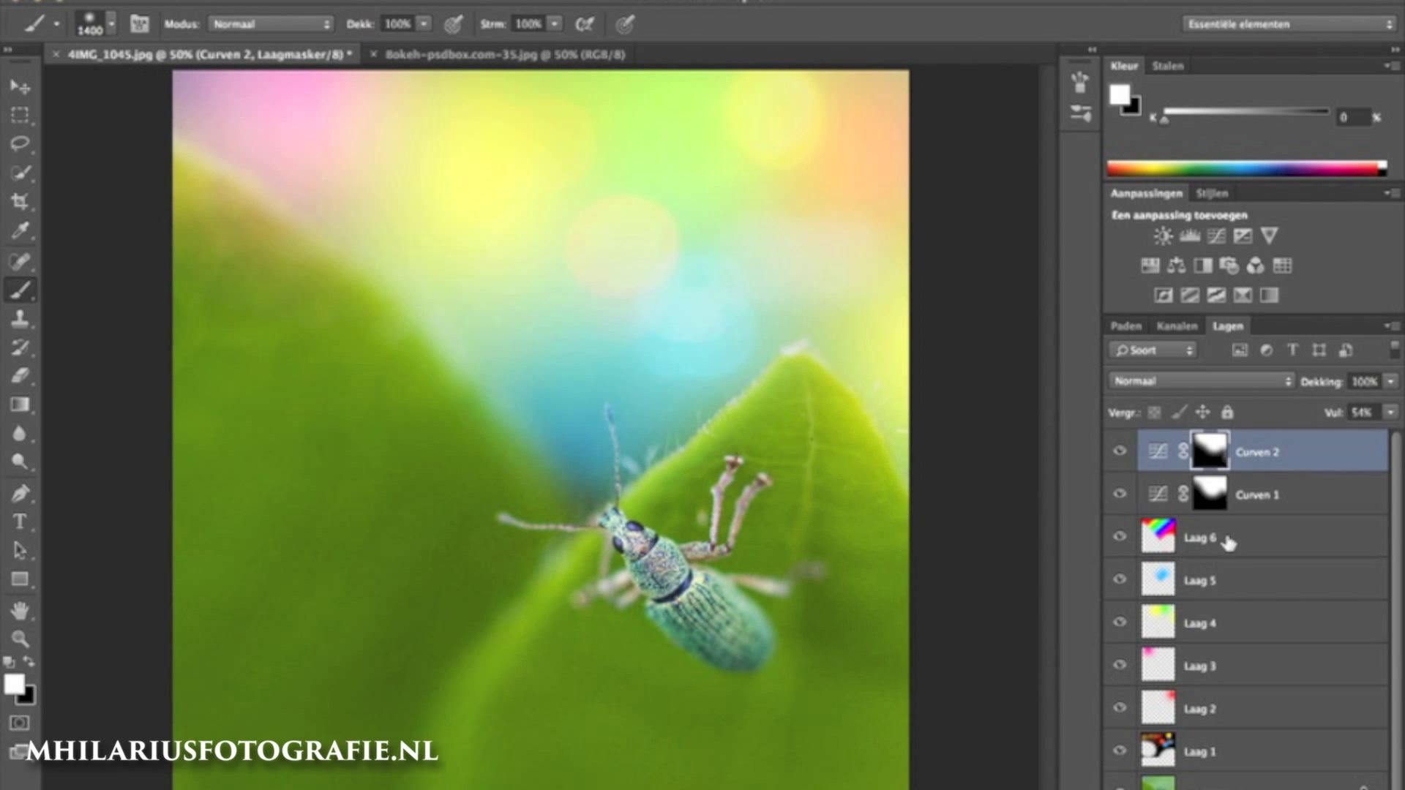
pyautogui.click(1252, 550)
# Lower the fill on colour layers Laag 5, Laag 4, Laag 3, Laag 2 and Laag 1.
pyautogui.click(1225, 581)
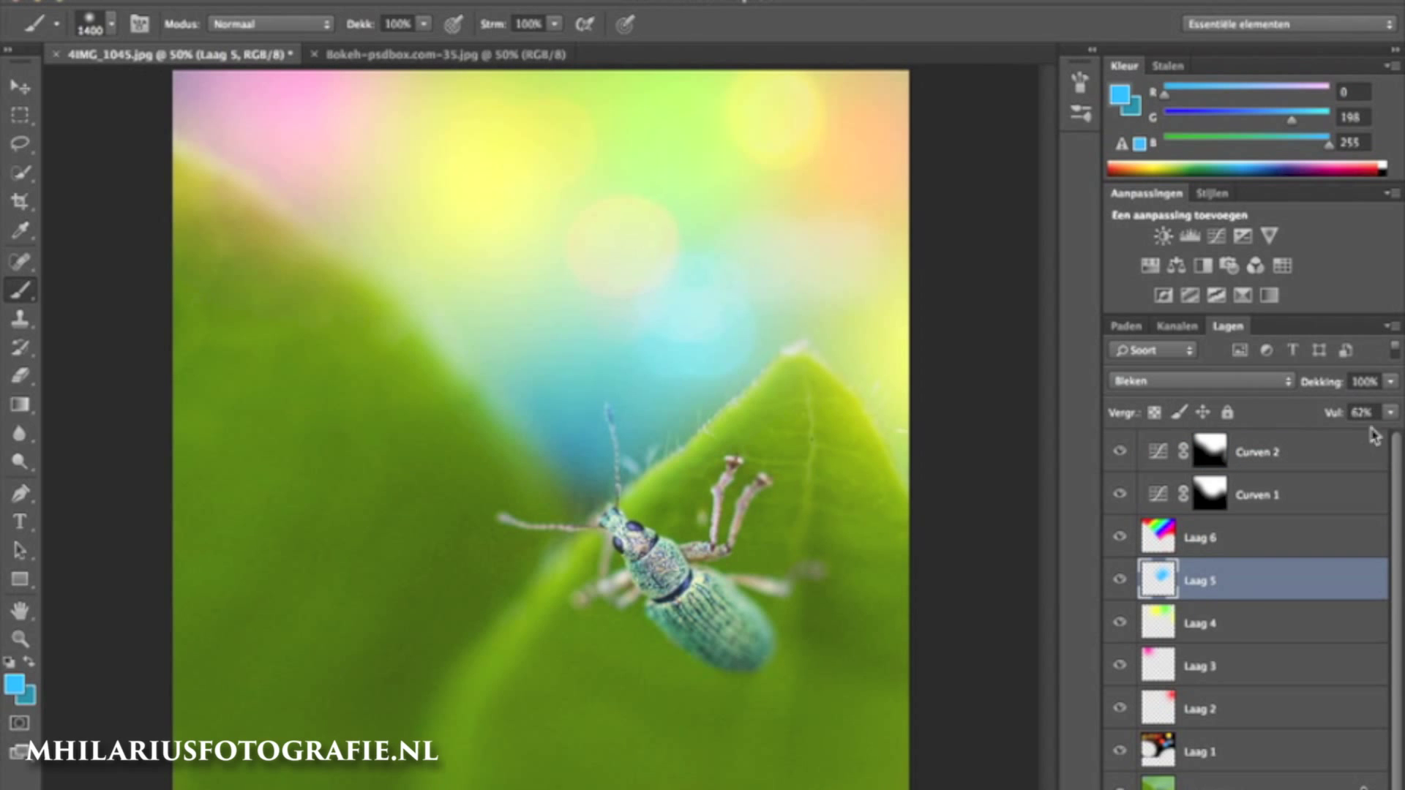
pyautogui.moveTo(1332, 437); pyautogui.dragTo(1346, 436)
pyautogui.hotkey('alt', '[')
pyautogui.click(1390, 412)
pyautogui.click(1233, 669)
pyautogui.moveTo(1359, 438); pyautogui.dragTo(1353, 438)
pyautogui.click(1254, 724)
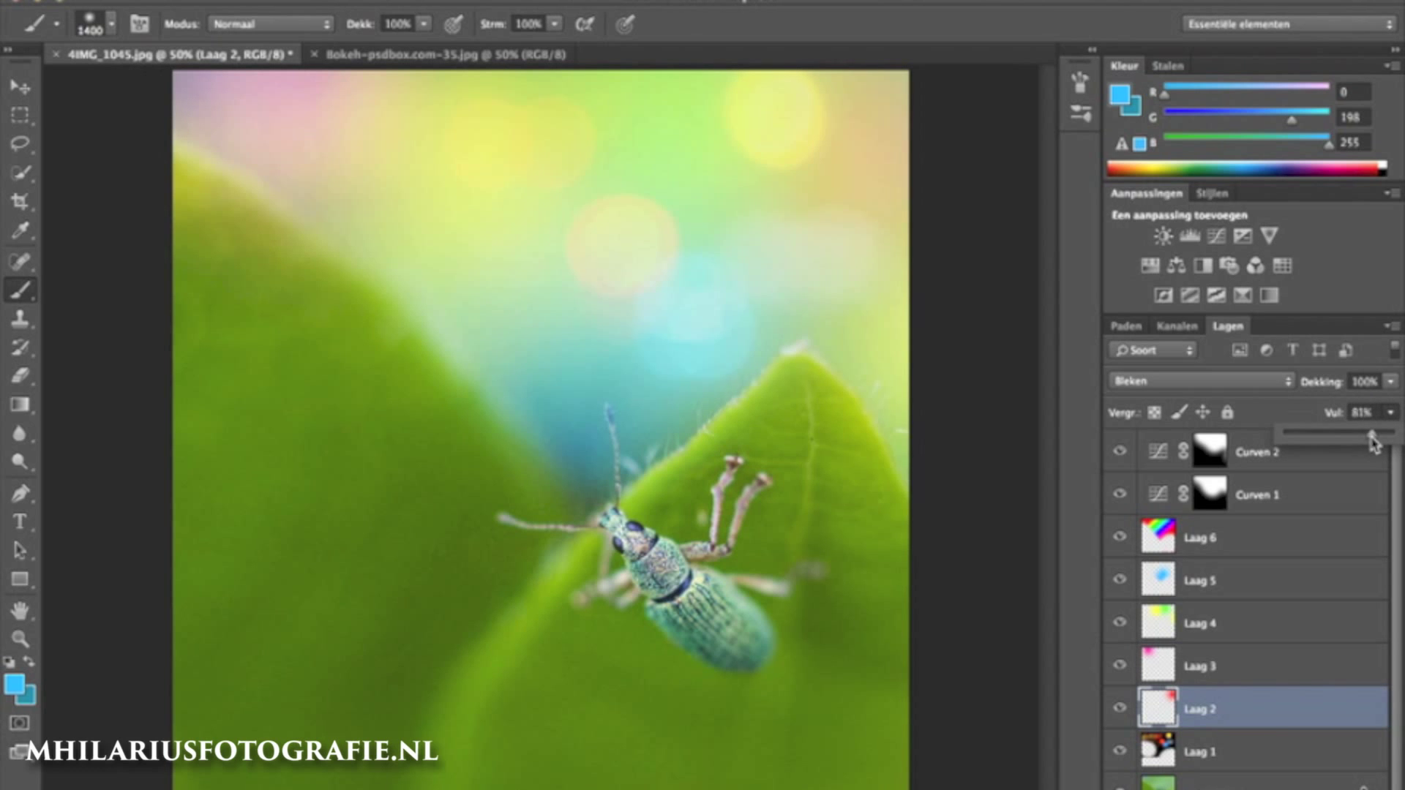
pyautogui.click(1260, 752)
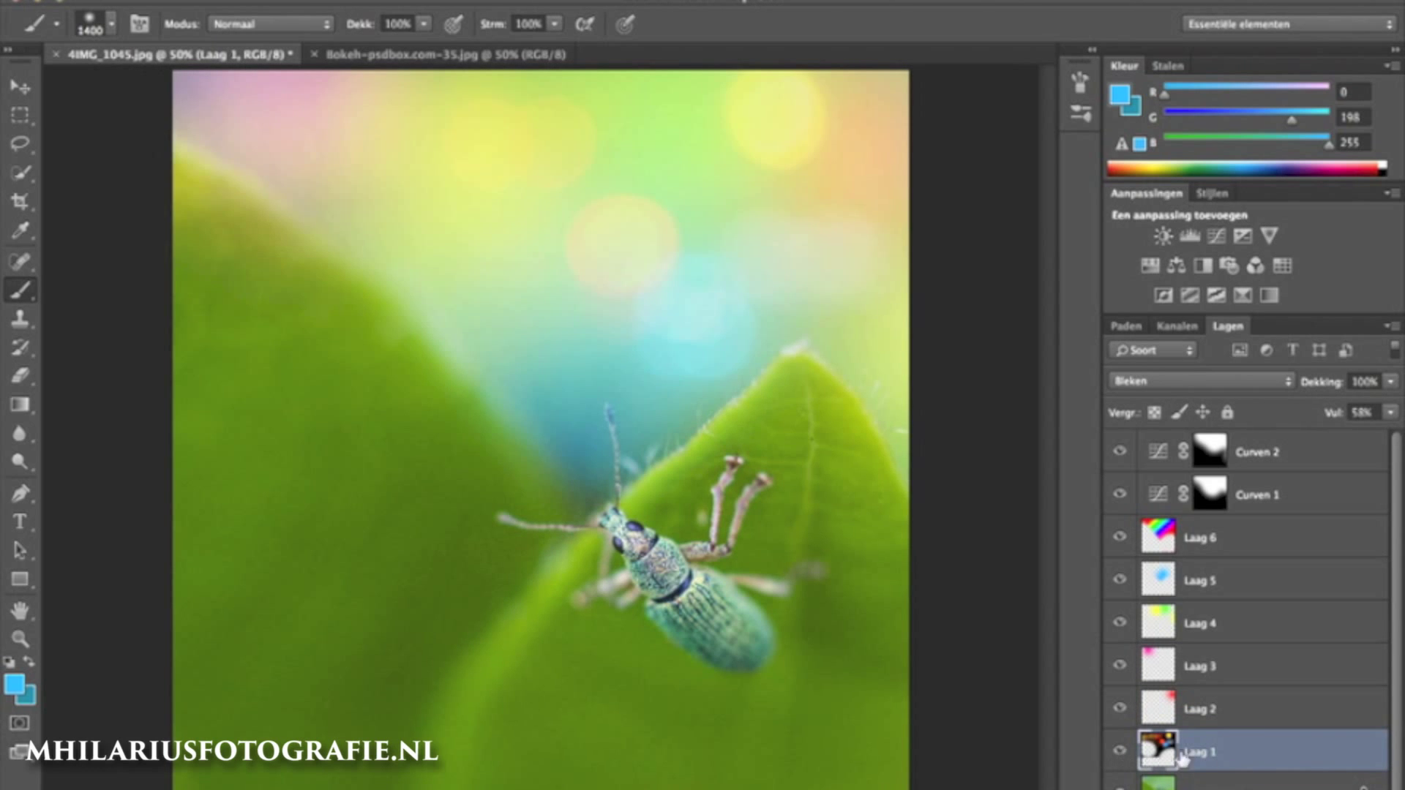
# Duplicate the Achtergrond layer, move the copy to the top, hide it, then delete it.
pyautogui.scroll(-1, 1243, 630)
pyautogui.rightClick(1256, 781)
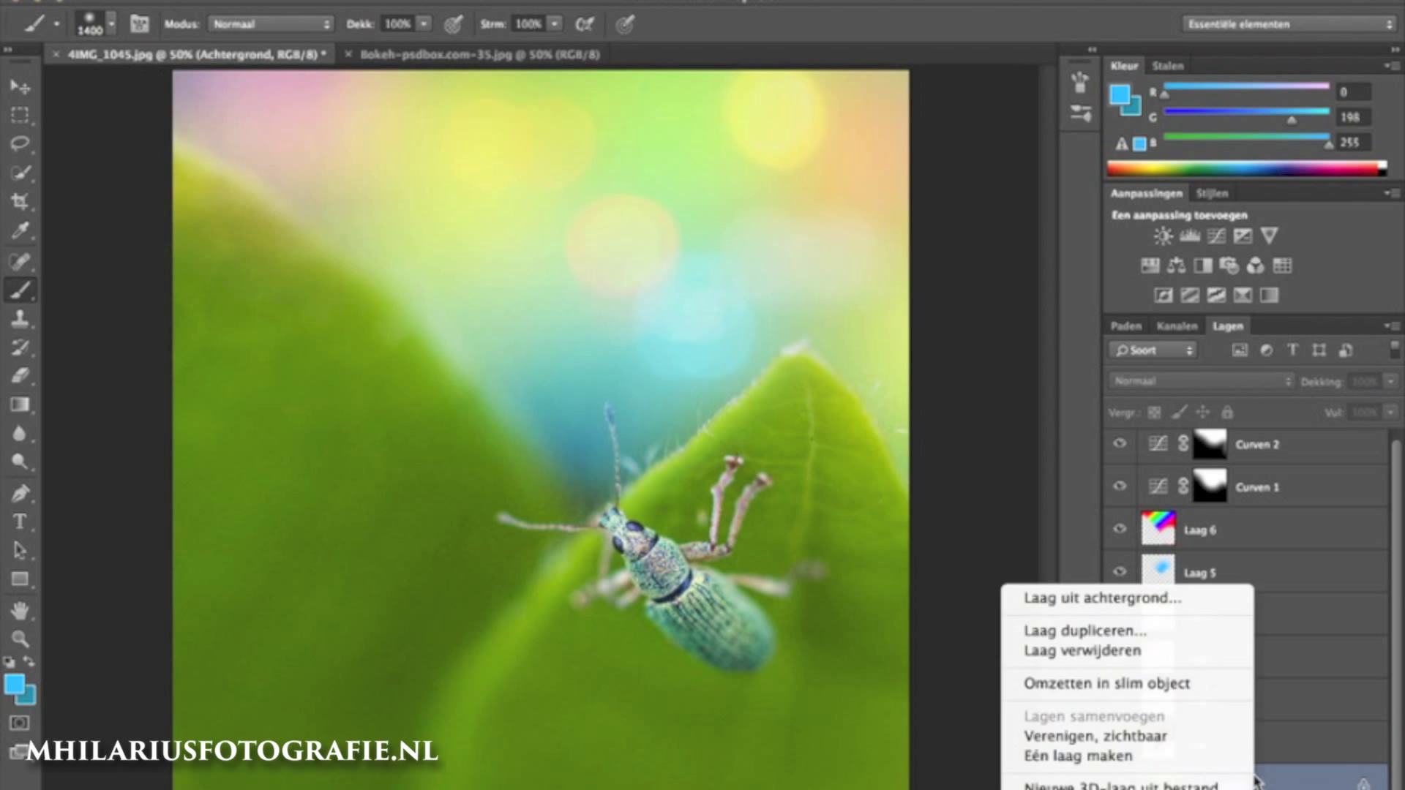
pyautogui.click(1149, 638)
pyautogui.press('Return')
pyautogui.moveTo(1251, 779)
pyautogui.mouseDown()
pyautogui.moveTo(1253, 417)
pyautogui.moveTo(1253, 439)
pyautogui.mouseUp()
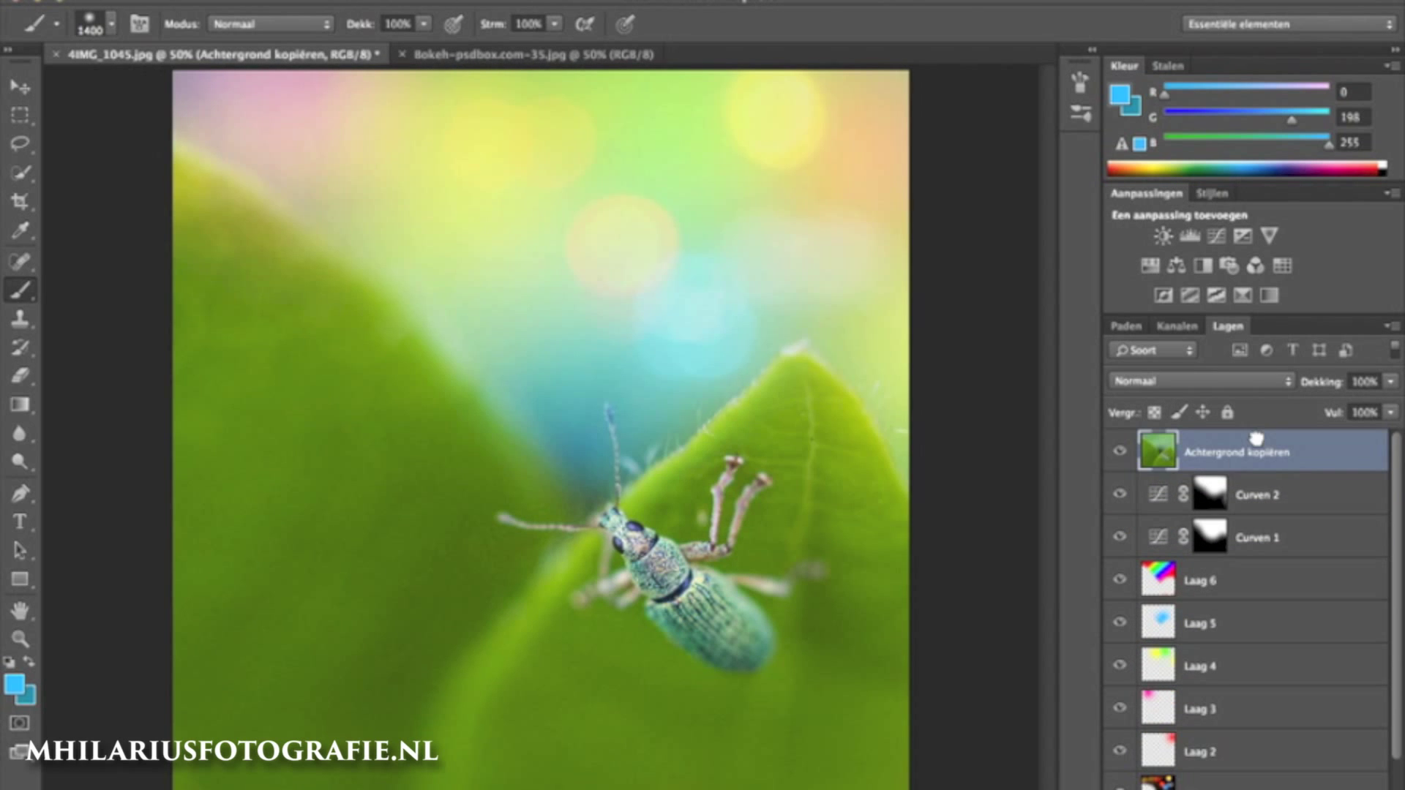
pyautogui.click(1119, 454)
pyautogui.click(1120, 454)
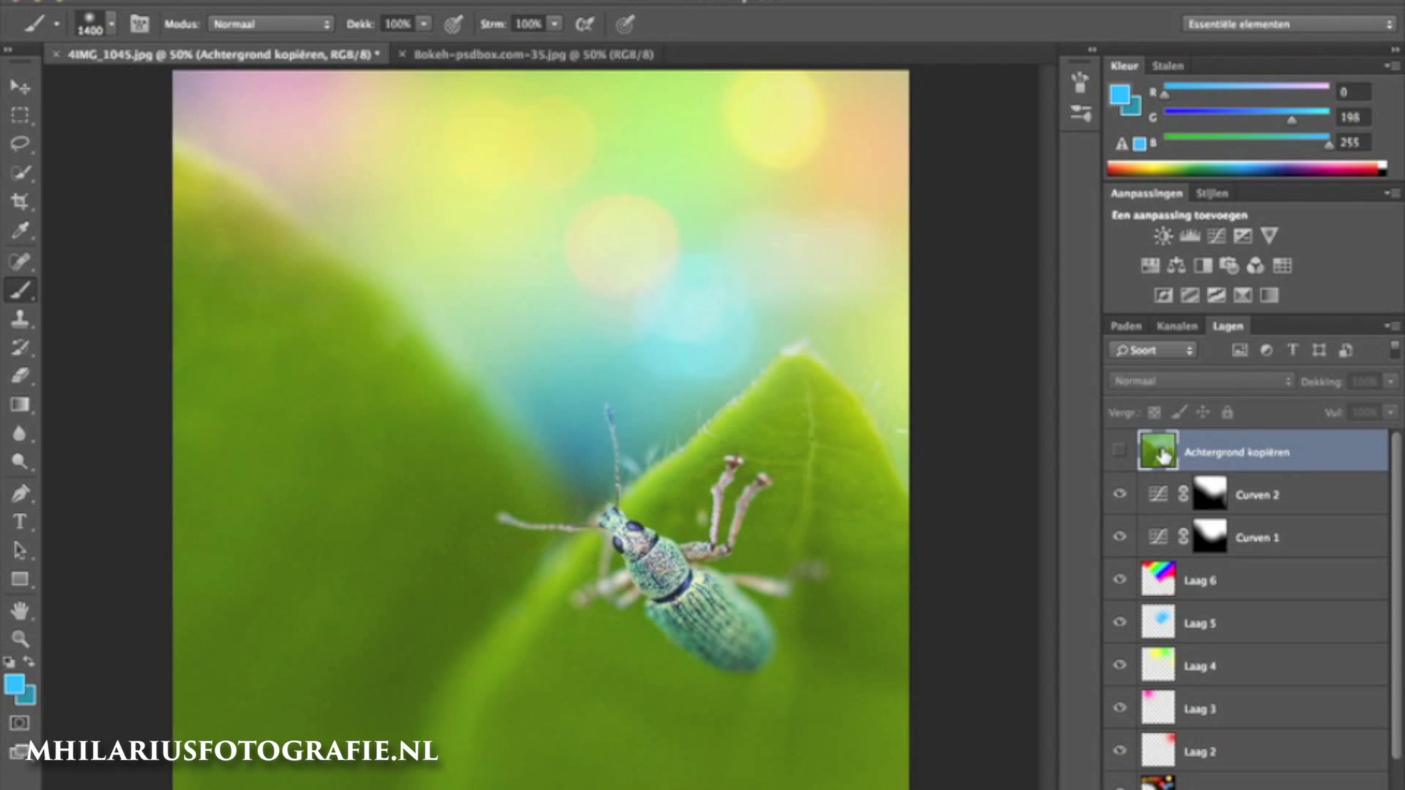
pyautogui.press('Delete')
# Add Curven 3 with a brightening, contrast-boosting curve and an inverted mask.
pyautogui.press('v')
pyautogui.click(1216, 235)
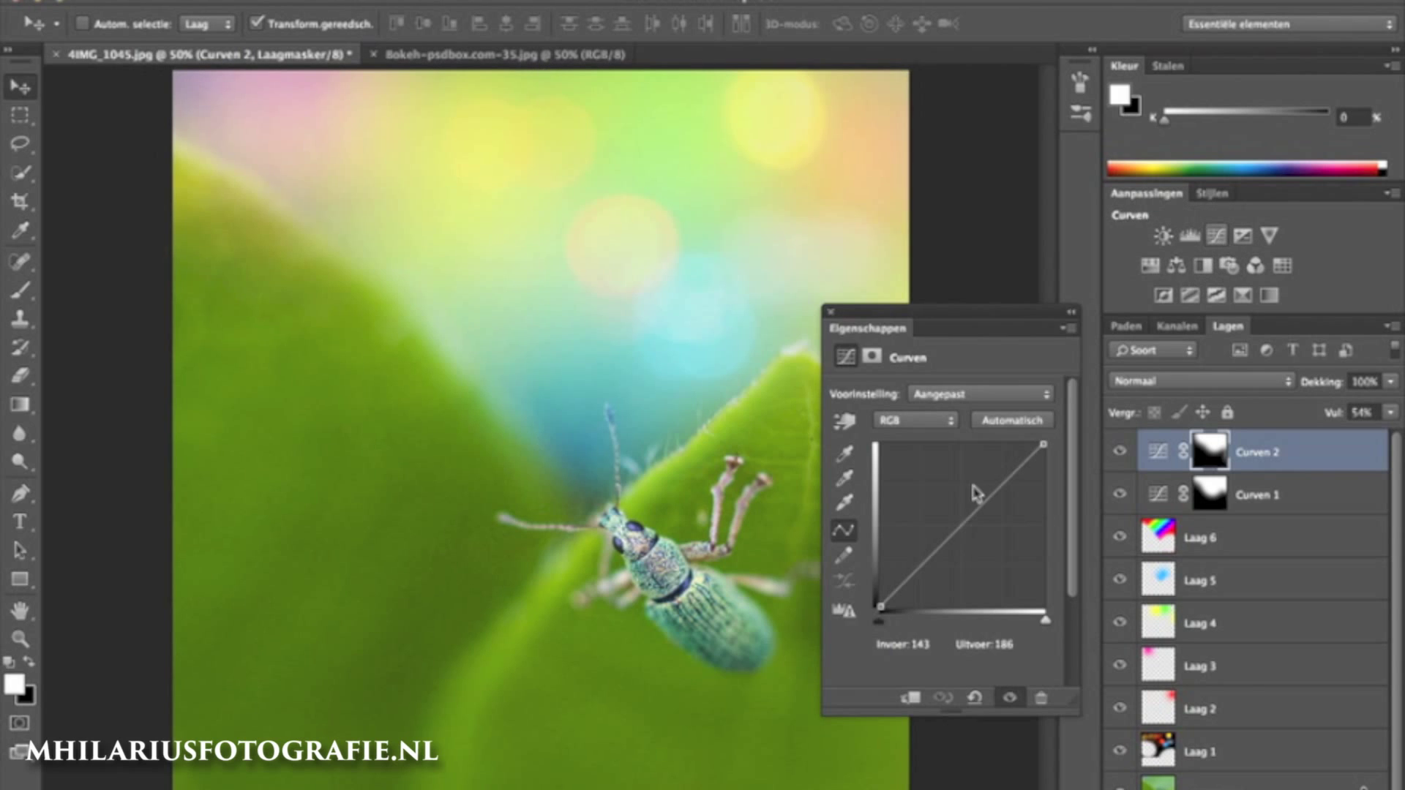
pyautogui.moveTo(943, 544); pyautogui.dragTo(944, 505)
pyautogui.moveTo(906, 559); pyautogui.dragTo(909, 567)
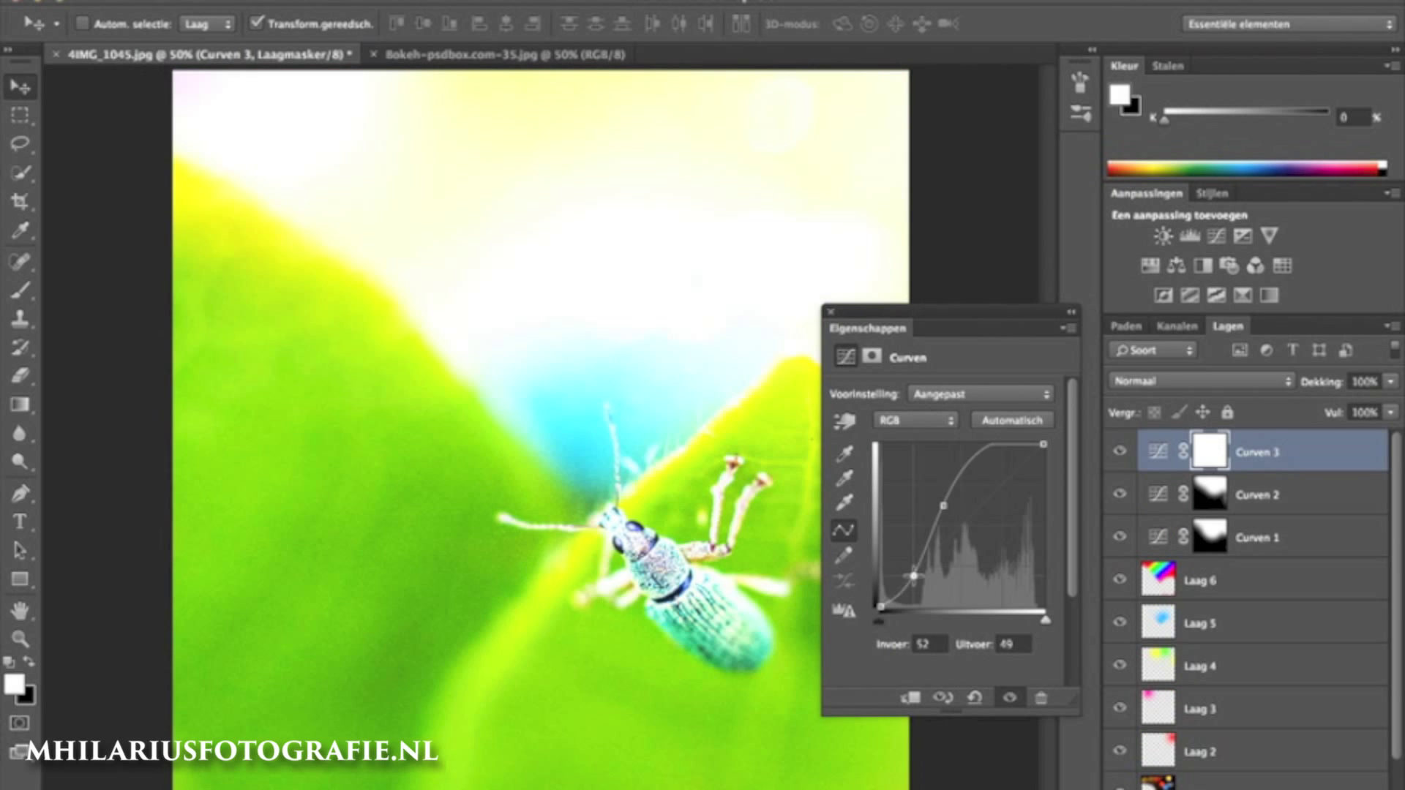
pyautogui.click(829, 316)
pyautogui.doubleClick(1209, 451)
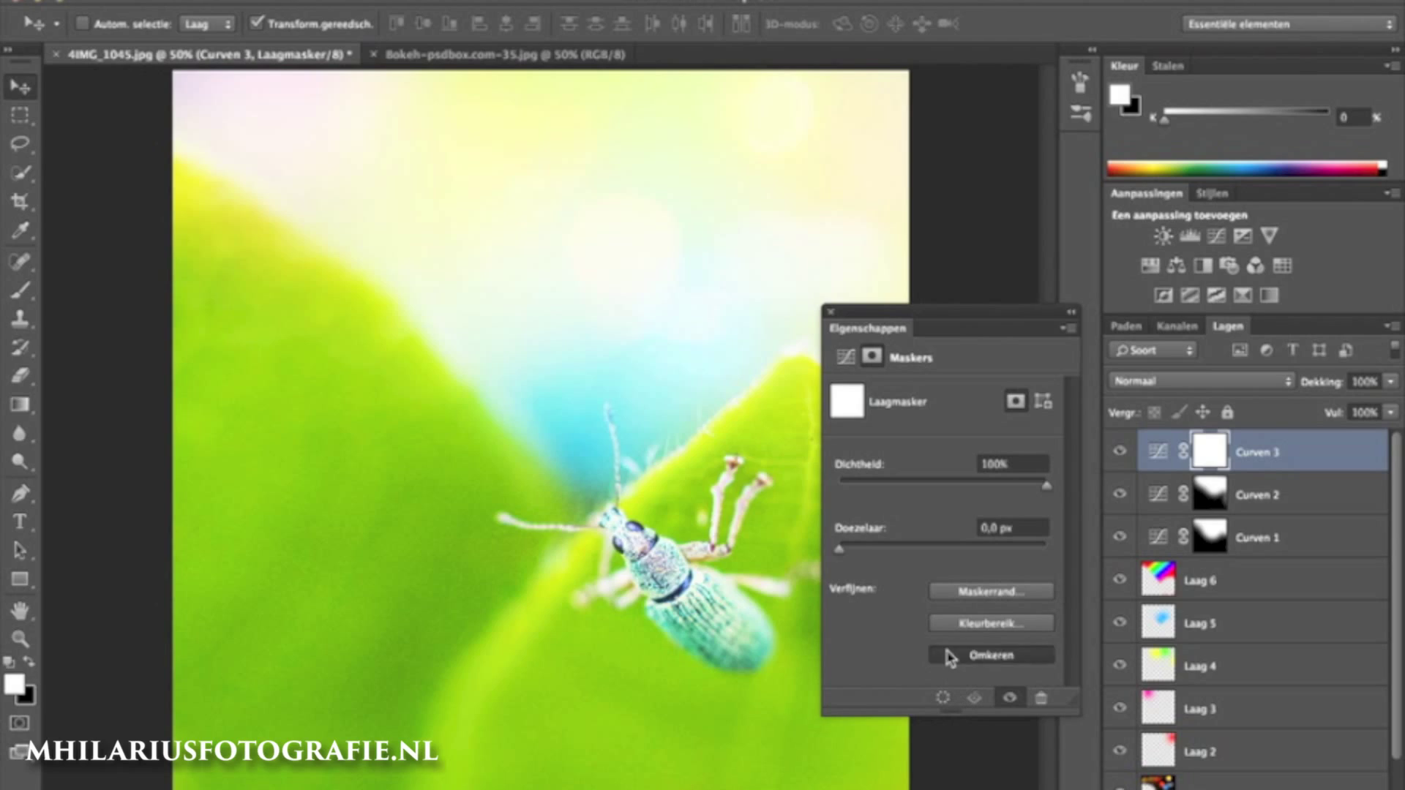
pyautogui.click(951, 656)
pyautogui.click(828, 316)
# Paint soft dabs into Curven 3's mask at upper left, left and centre, fill 77%.
pyautogui.click(20, 293)
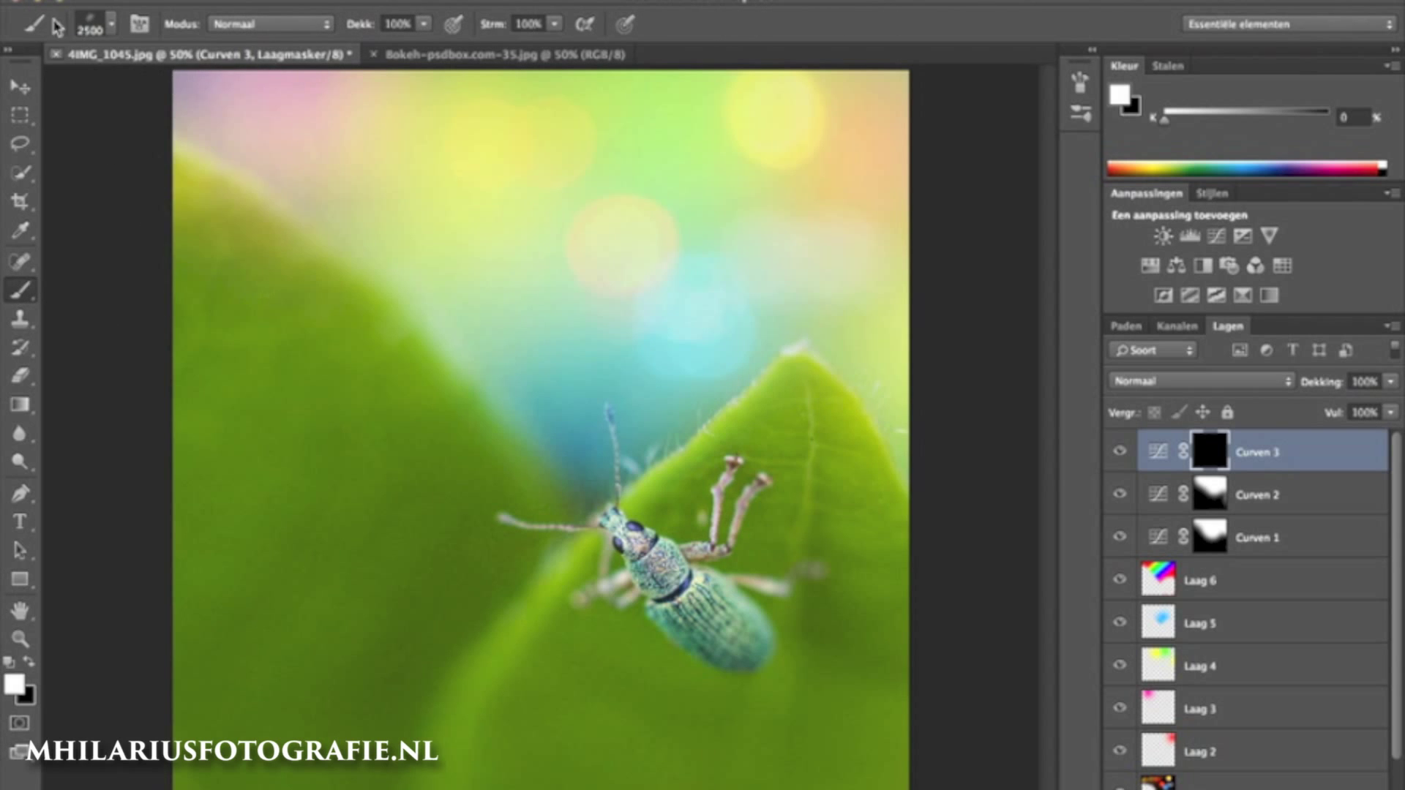
pyautogui.click(112, 26)
pyautogui.scroll(5, 146, 212)
pyautogui.click(300, 147)
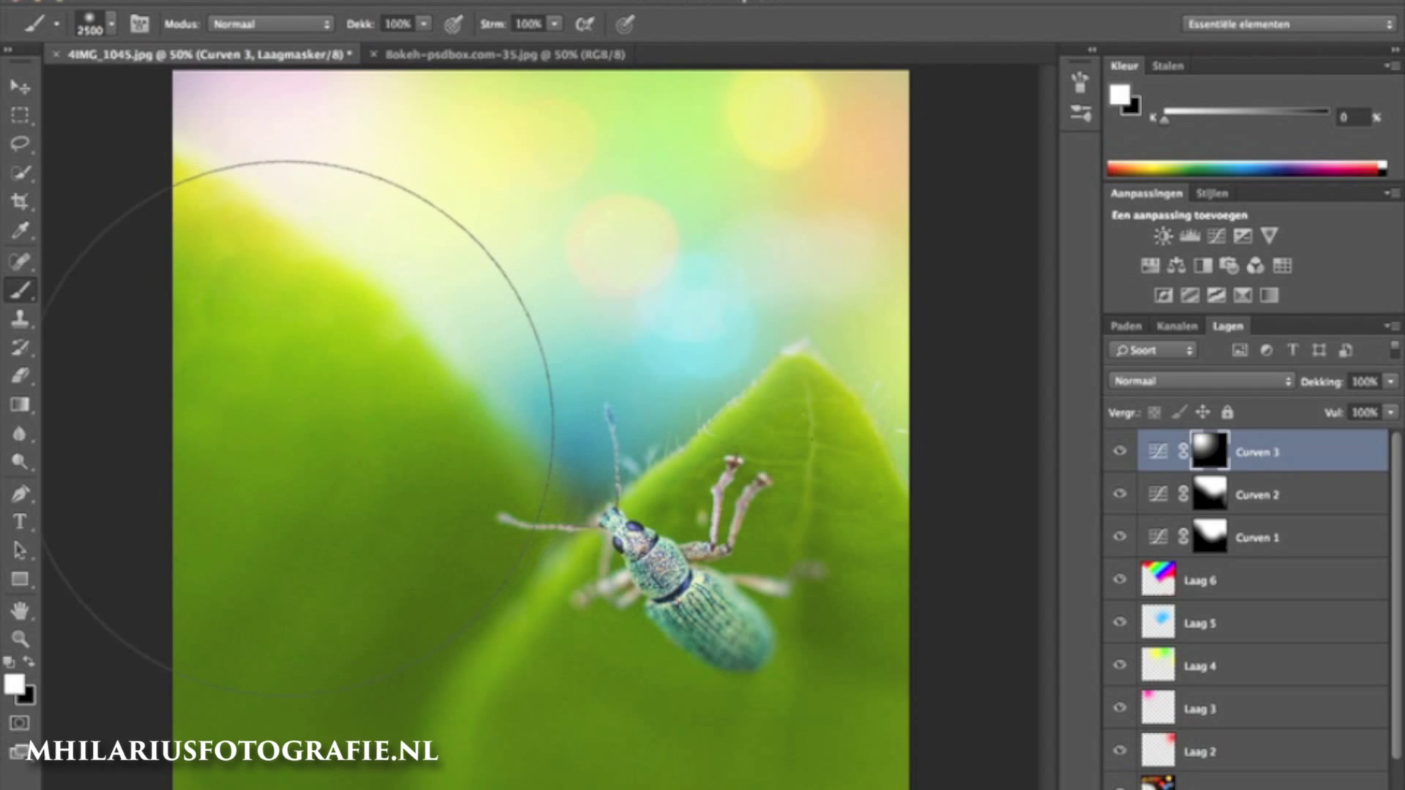
pyautogui.click(322, 446)
pyautogui.click(659, 498)
pyautogui.moveTo(1390, 412)
pyautogui.mouseDown()
pyautogui.moveTo(1309, 439)
pyautogui.moveTo(1369, 439)
pyautogui.mouseUp()
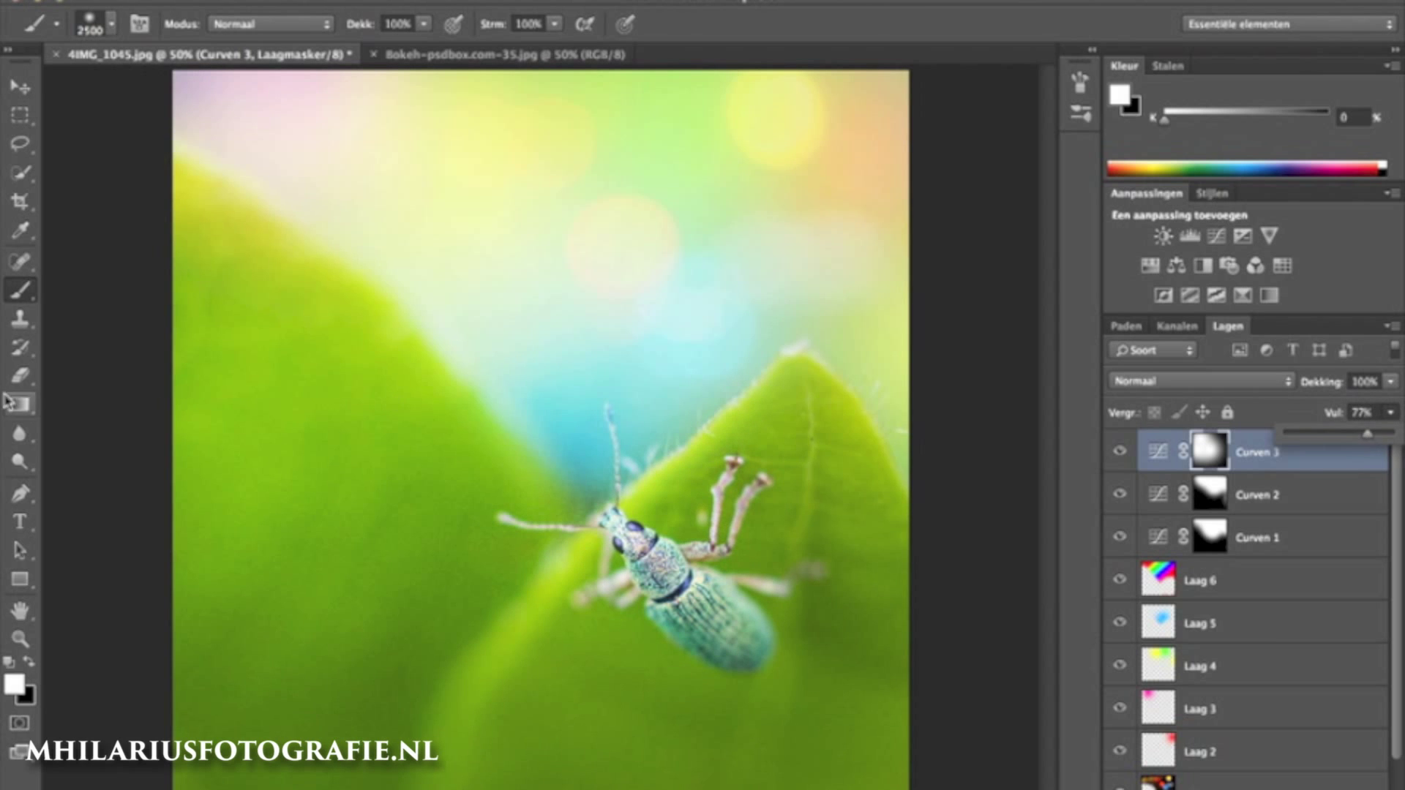
pyautogui.click(30, 662)
# Mask Curven 3 over the beetle and left leaf at 31% fill, then add Curven 4 with a lifted midpoint.
pyautogui.press('[')
pyautogui.press('[')
pyautogui.press('[')
pyautogui.moveTo(385, 635)
pyautogui.mouseDown()
pyautogui.moveTo(674, 627)
pyautogui.moveTo(351, 407)
pyautogui.moveTo(254, 619)
pyautogui.mouseUp()
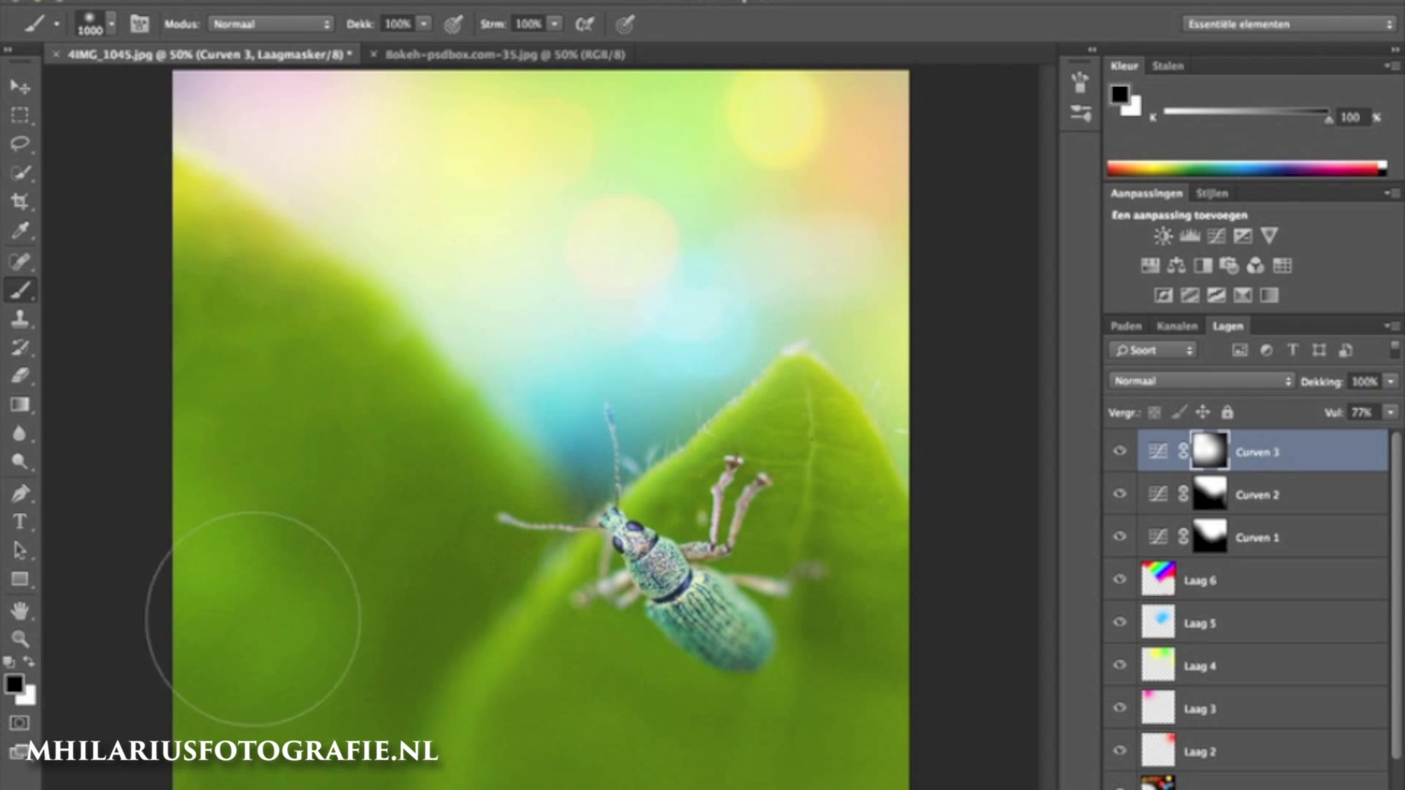
pyautogui.press(']')
pyautogui.press(']')
pyautogui.press(']')
pyautogui.press(']')
pyautogui.press(']')
pyautogui.press(']')
pyautogui.press(']')
pyautogui.press(']')
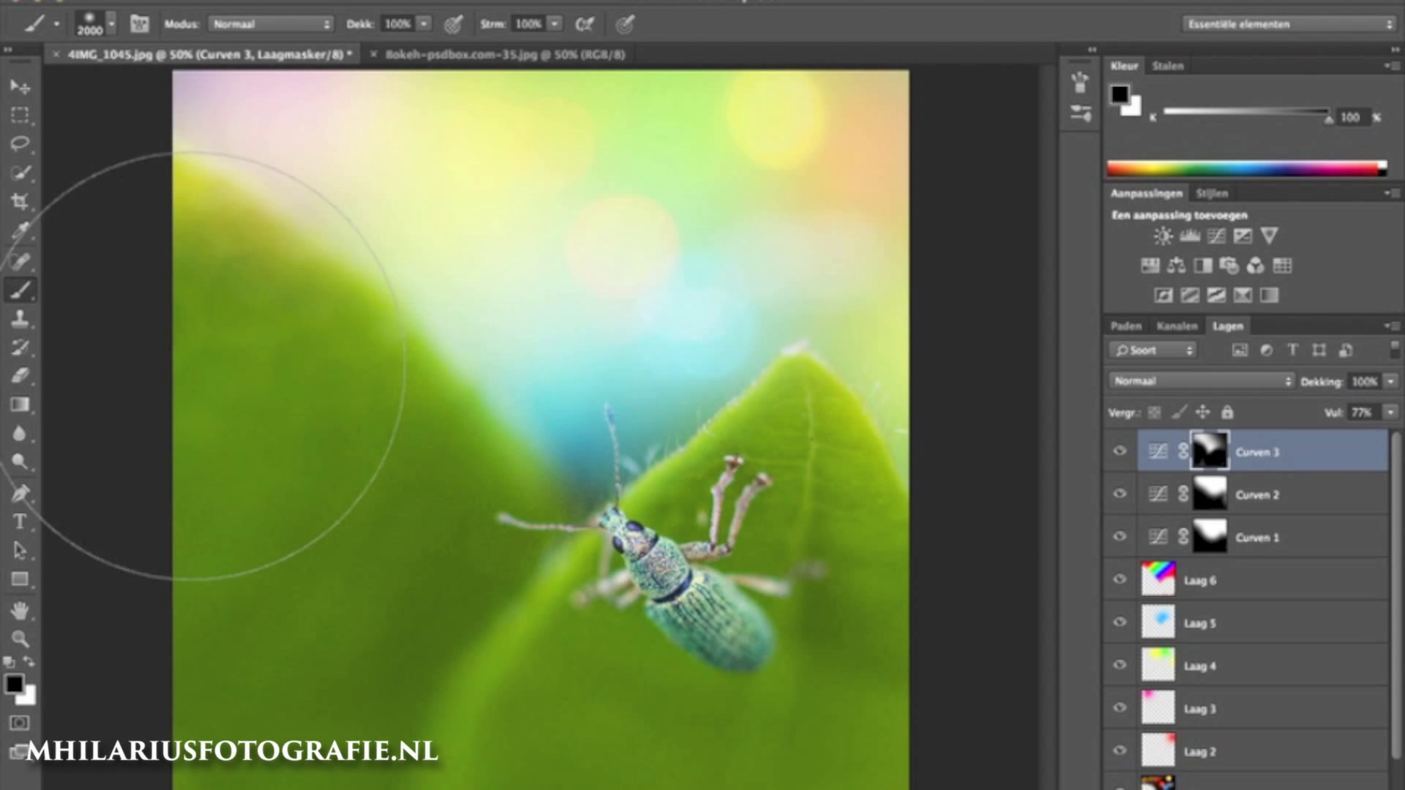
pyautogui.click(1119, 451)
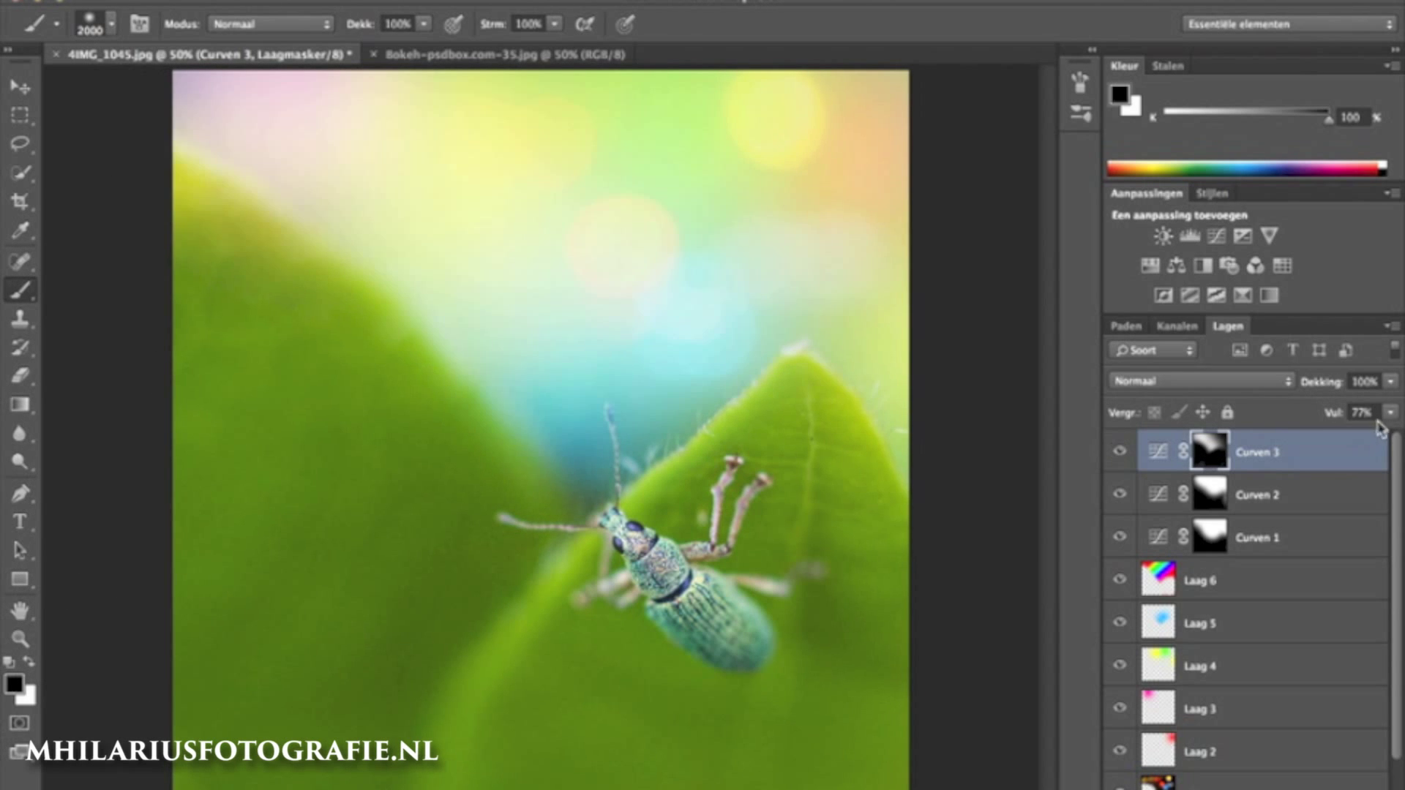
pyautogui.click(1390, 412)
pyautogui.moveTo(1308, 436); pyautogui.dragTo(1319, 437)
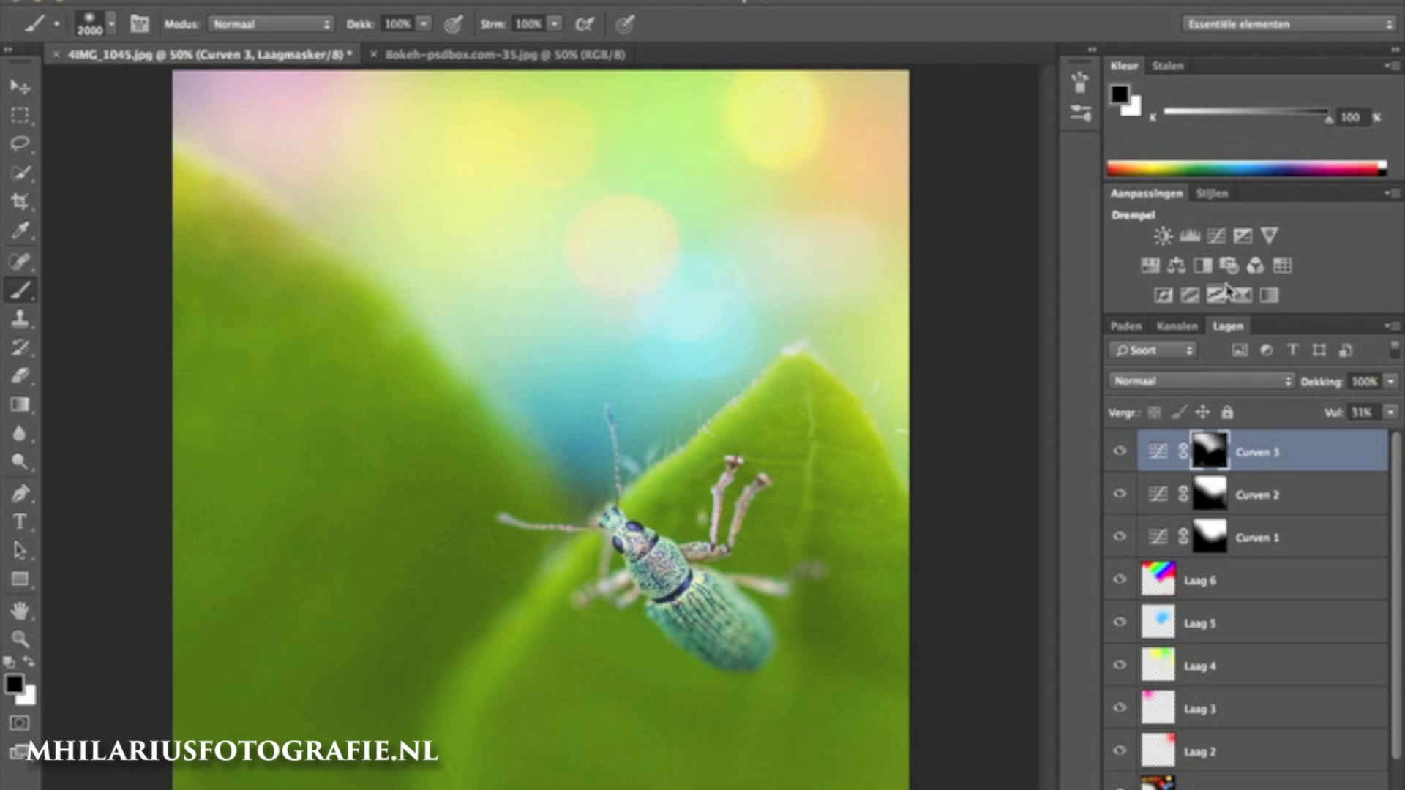
pyautogui.click(1216, 236)
pyautogui.moveTo(962, 523); pyautogui.dragTo(959, 520)
# Check Curven 4's mask settings and shrink the brush to a small size.
pyautogui.click(830, 315)
pyautogui.click(1209, 453)
pyautogui.click(831, 315)
pyautogui.press('[')
pyautogui.press('[')
pyautogui.press('[')
pyautogui.press('[')
pyautogui.press('[')
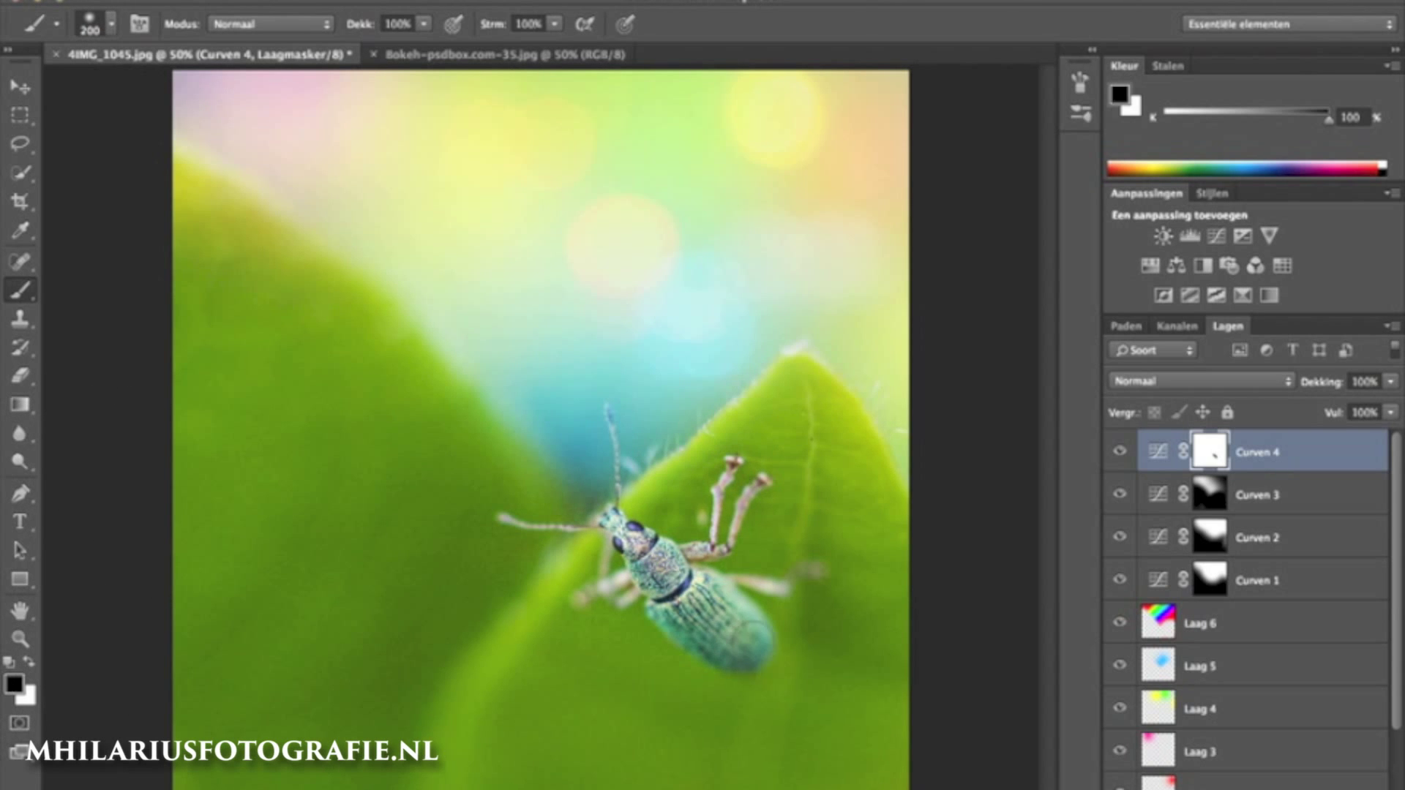
# Add a Curven 5 curves layer that lifts the shadows, with its mask inverted to black.
pyautogui.click(1216, 235)
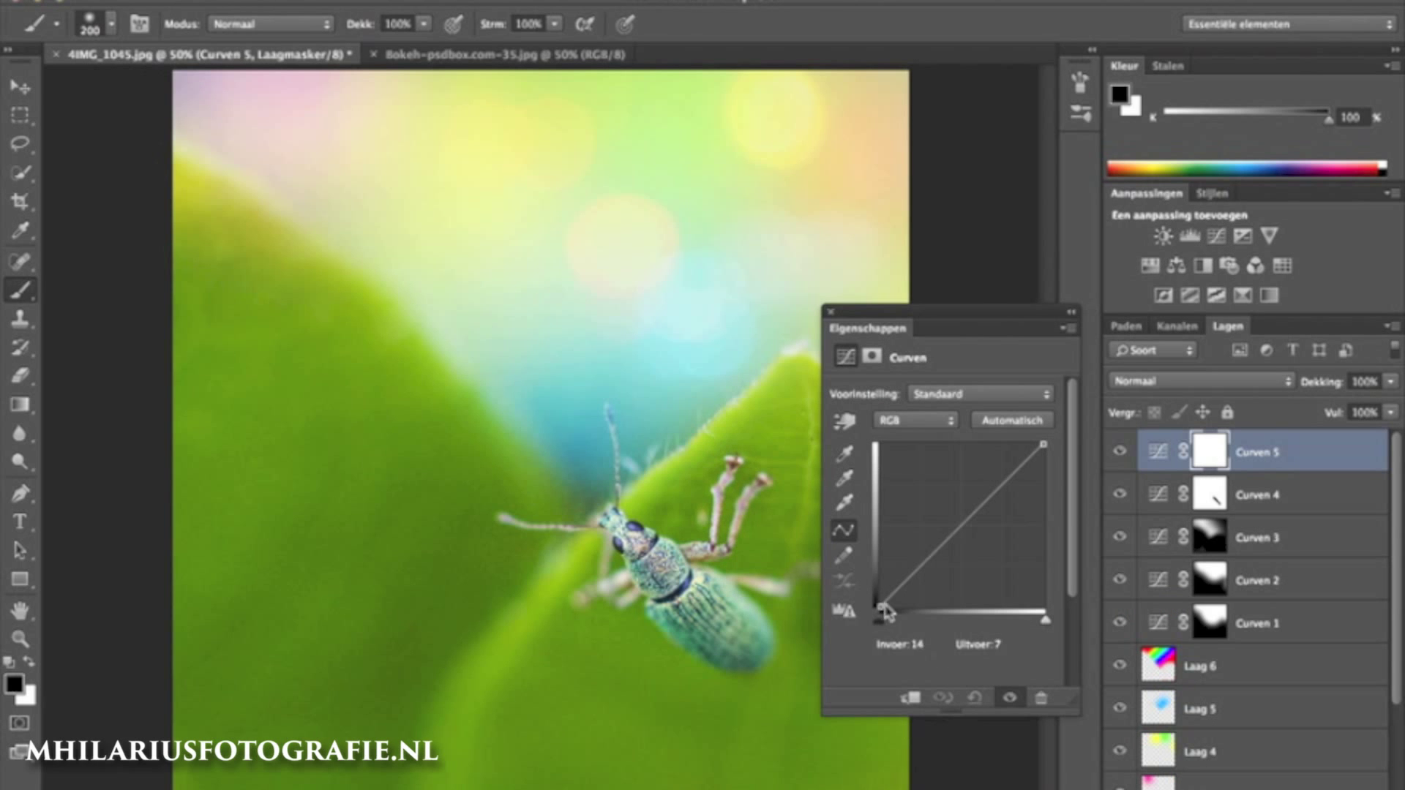
pyautogui.moveTo(924, 569); pyautogui.dragTo(928, 572)
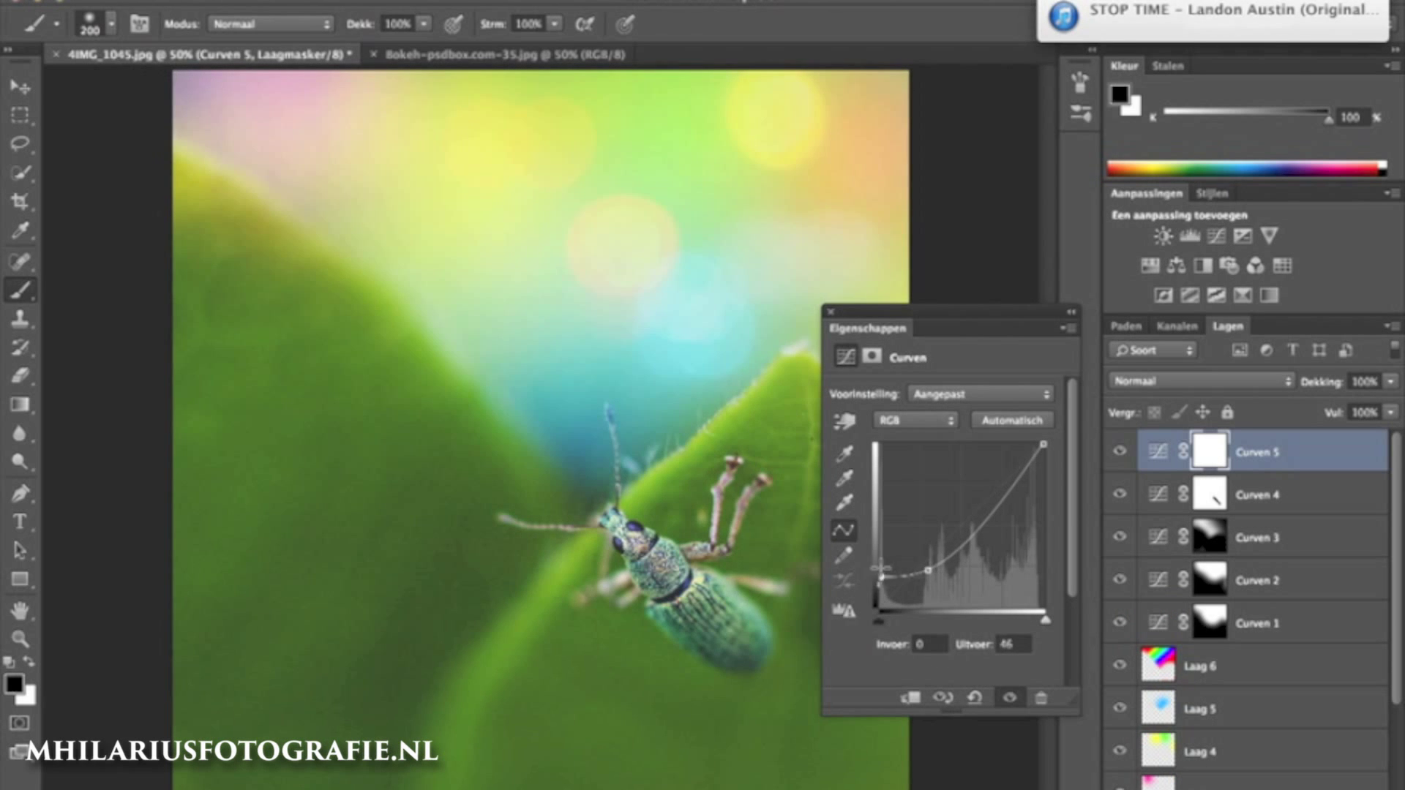
pyautogui.click(831, 311)
pyautogui.doubleClick(1209, 452)
pyautogui.click(997, 656)
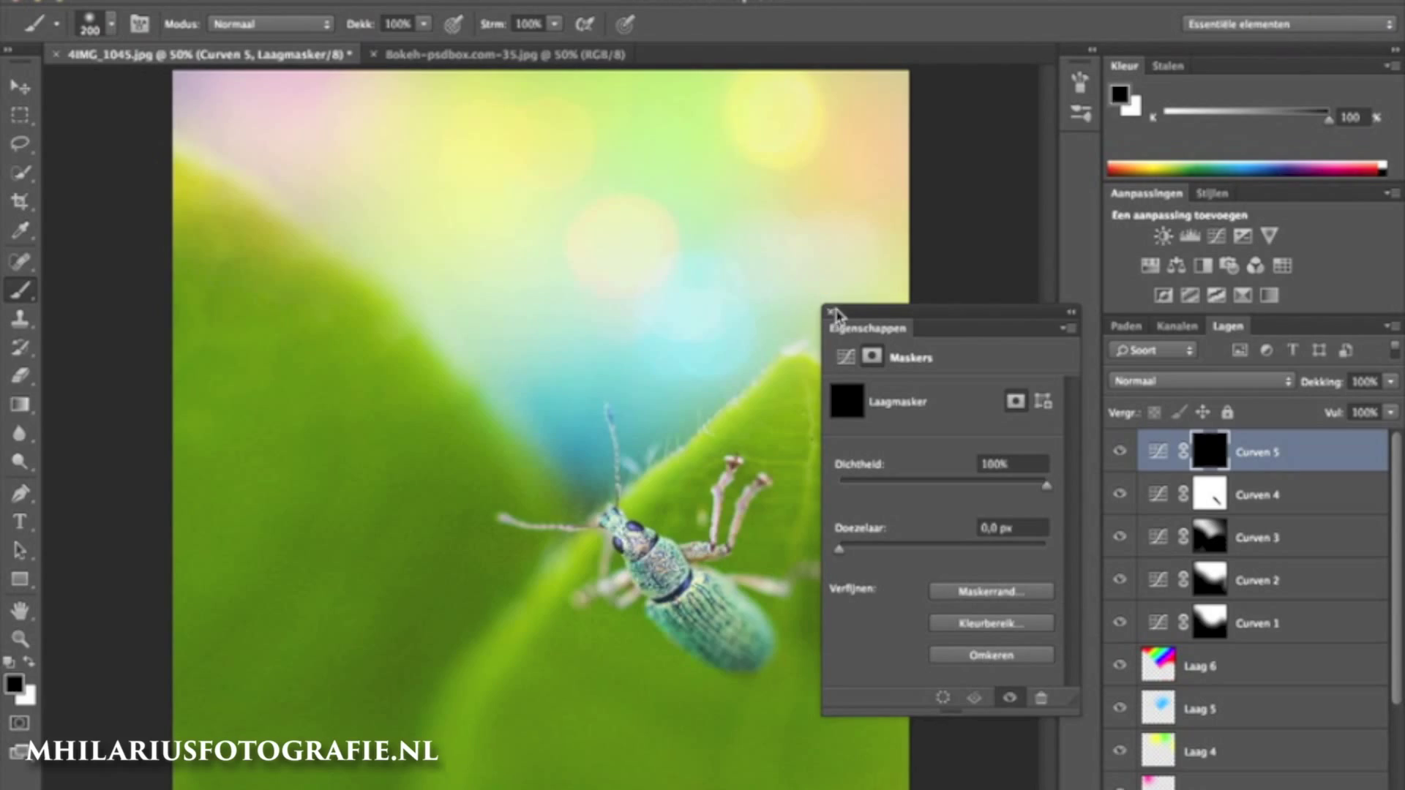
pyautogui.click(831, 312)
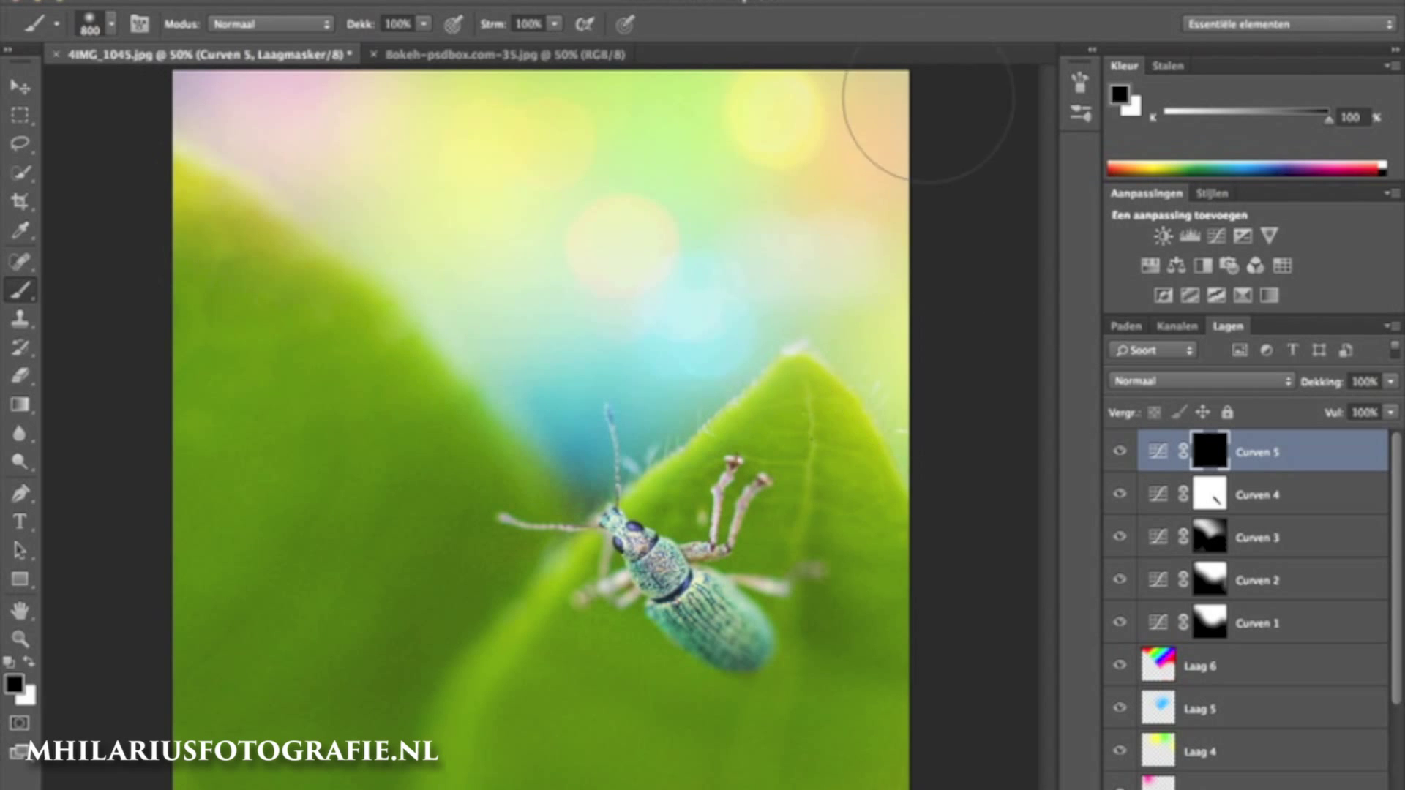
# Paint Curven 5's mask along the image edges, set 45% fill, and add Curven 6.
pyautogui.moveTo(936, 95)
pyautogui.mouseDown()
pyautogui.moveTo(167, 38)
pyautogui.moveTo(936, 84)
pyautogui.mouseUp()
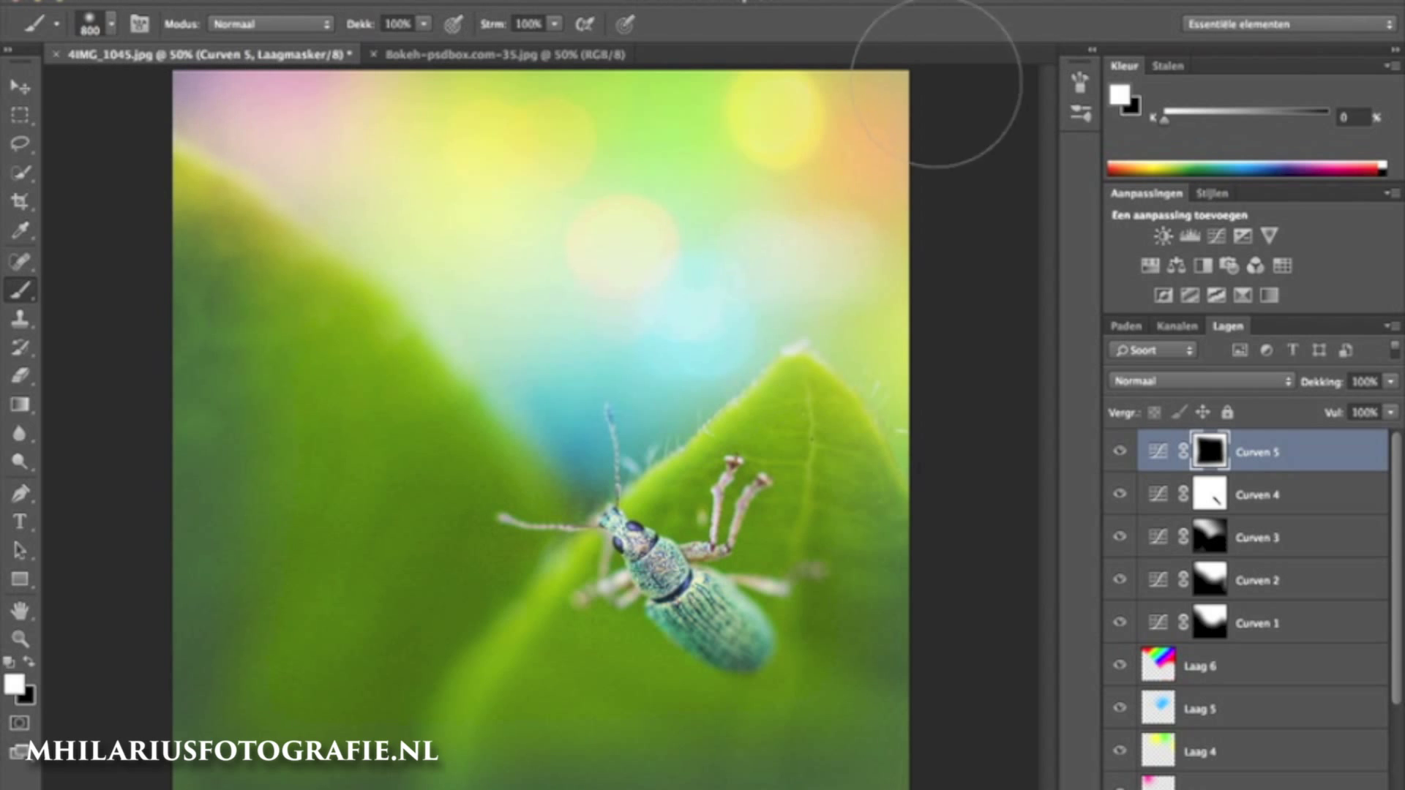
pyautogui.moveTo(1390, 412); pyautogui.dragTo(1333, 435)
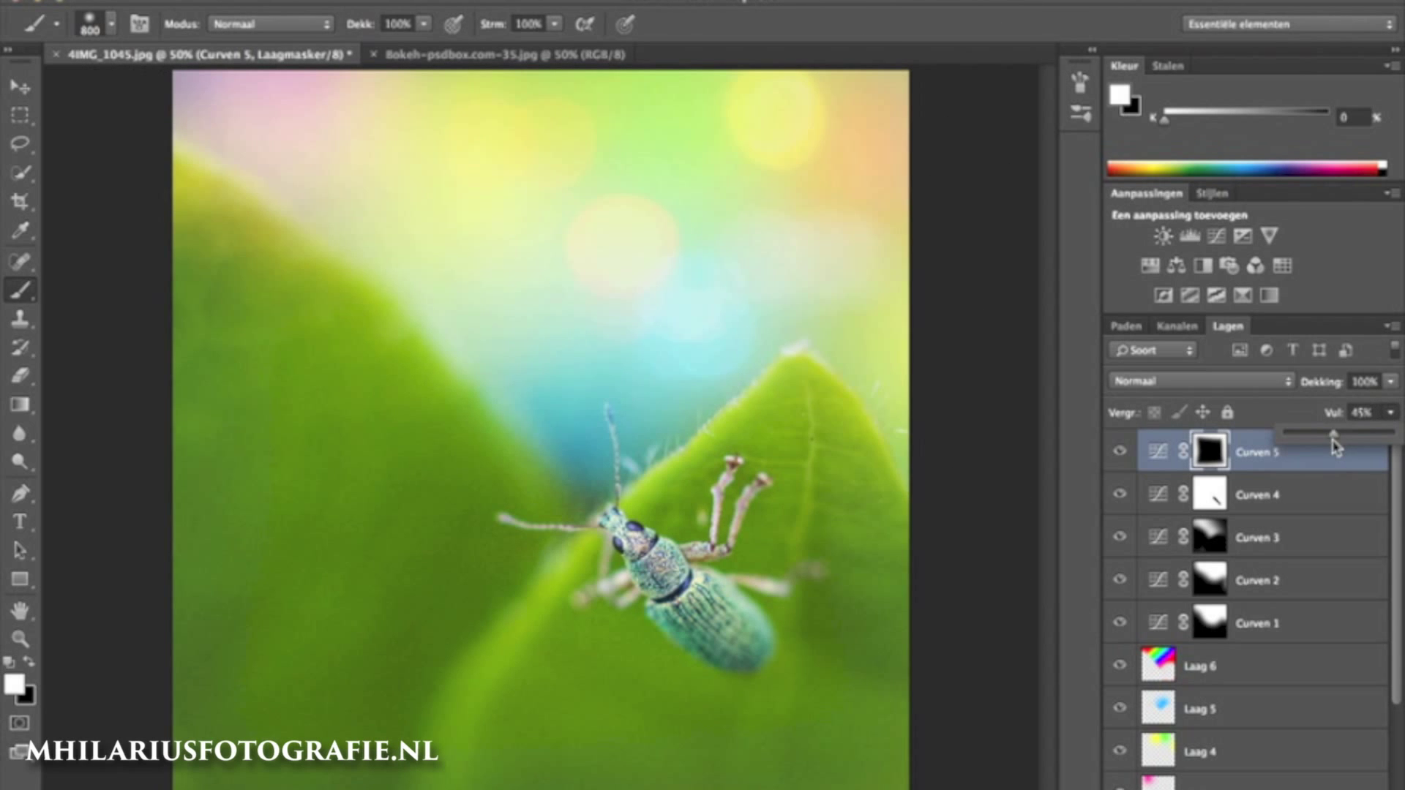
pyautogui.click(1216, 235)
# Darken Curven 6's curve, invert its mask to black, and set its fill to 64%.
pyautogui.moveTo(928, 560); pyautogui.dragTo(928, 585)
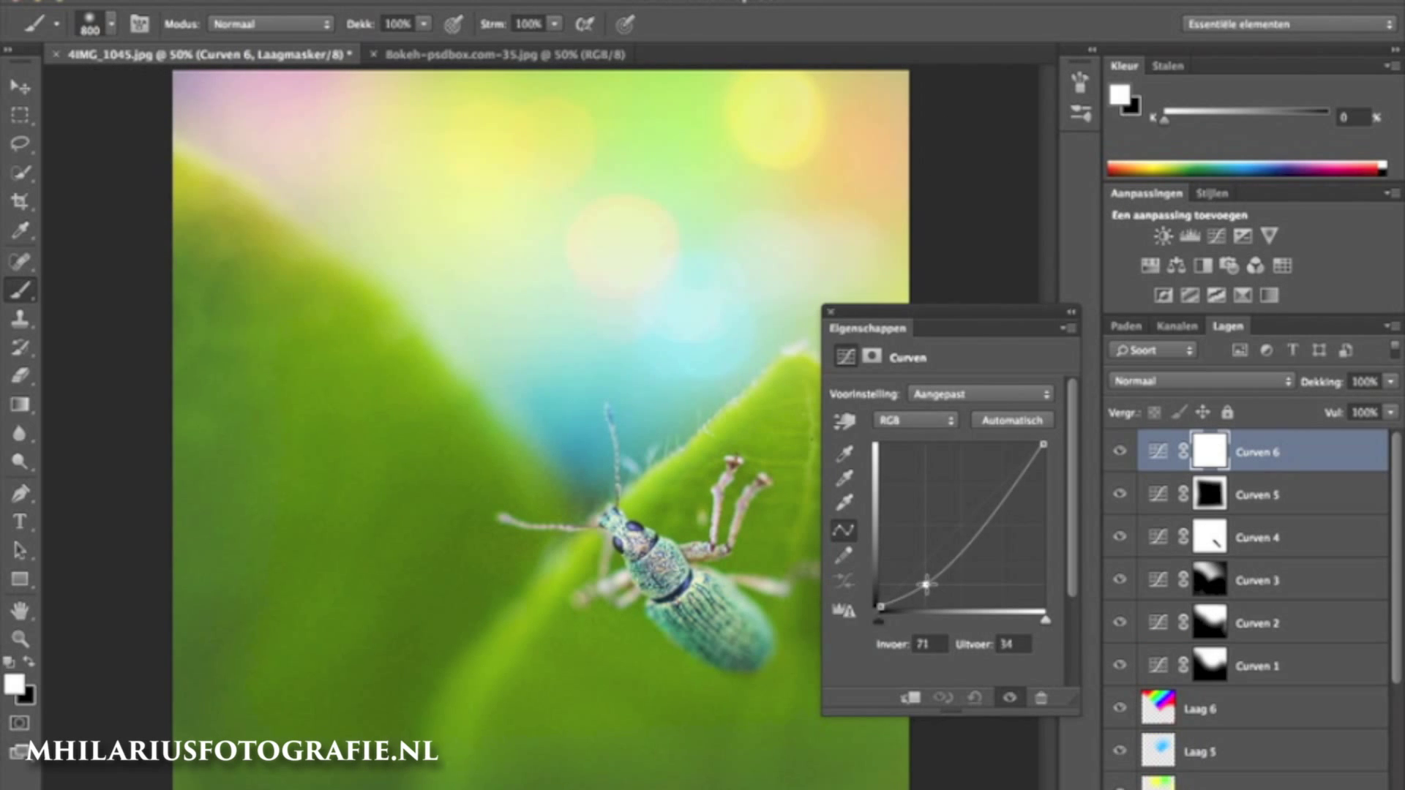
pyautogui.click(828, 313)
pyautogui.doubleClick(1210, 451)
pyautogui.click(984, 653)
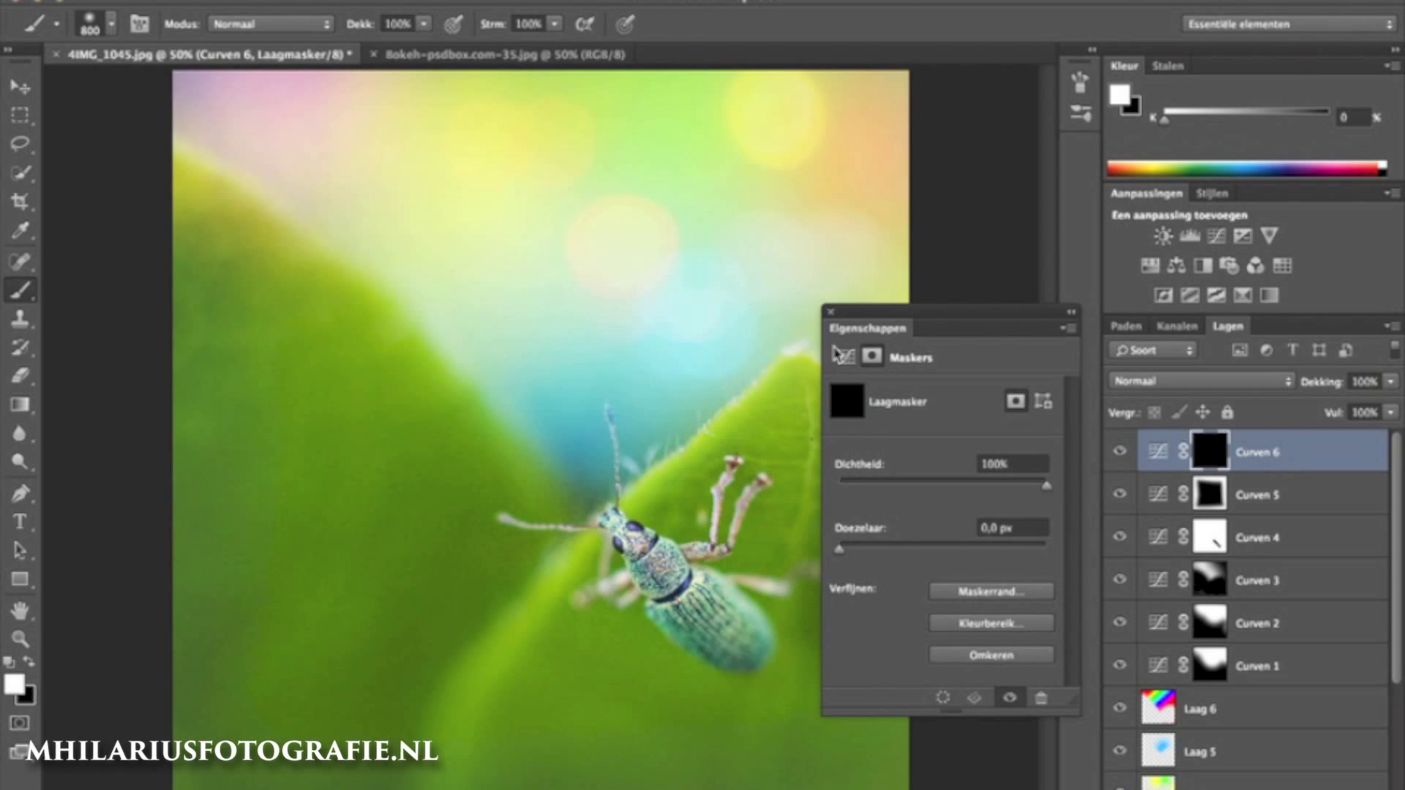
pyautogui.click(827, 312)
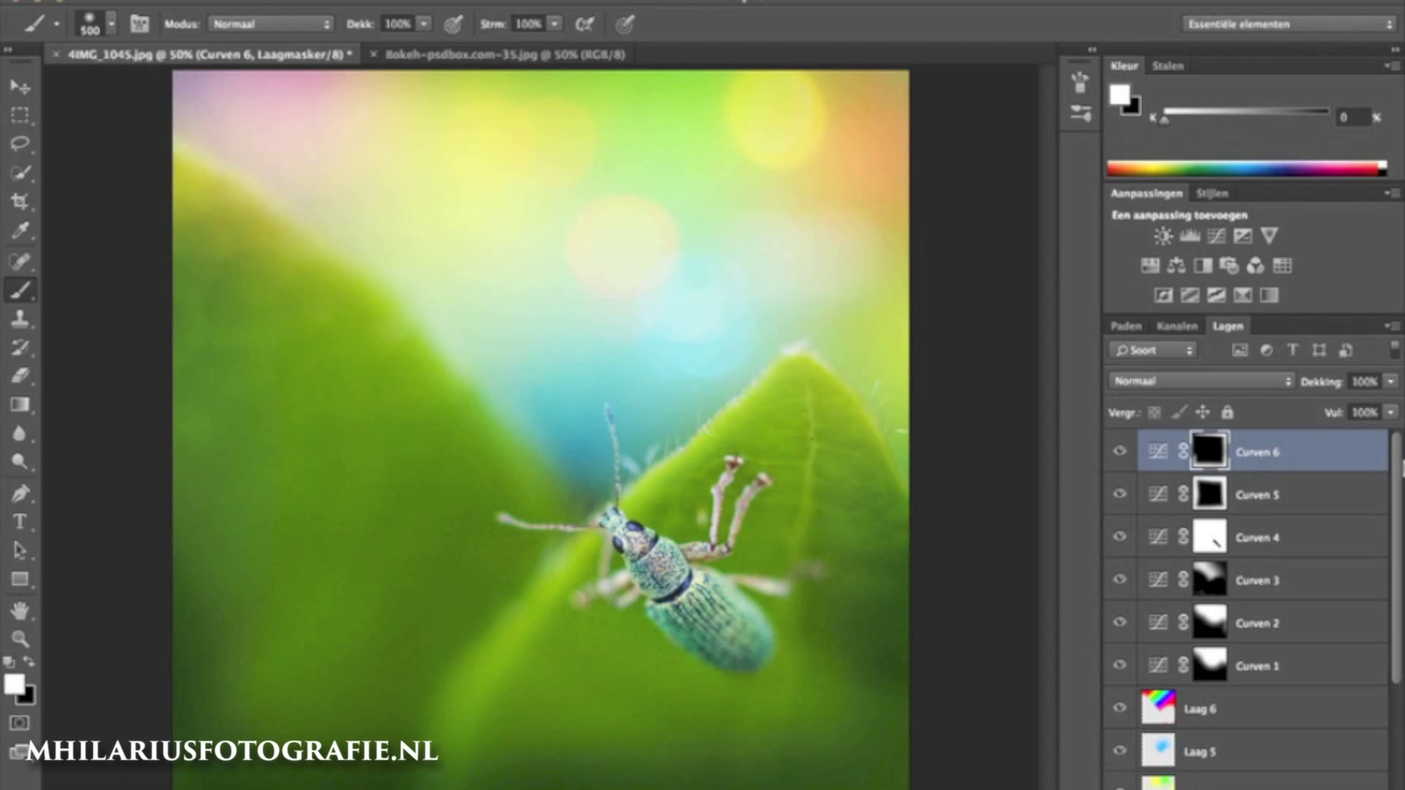
pyautogui.click(1390, 412)
pyautogui.moveTo(1392, 432); pyautogui.dragTo(1357, 437)
pyautogui.click(1072, 407)
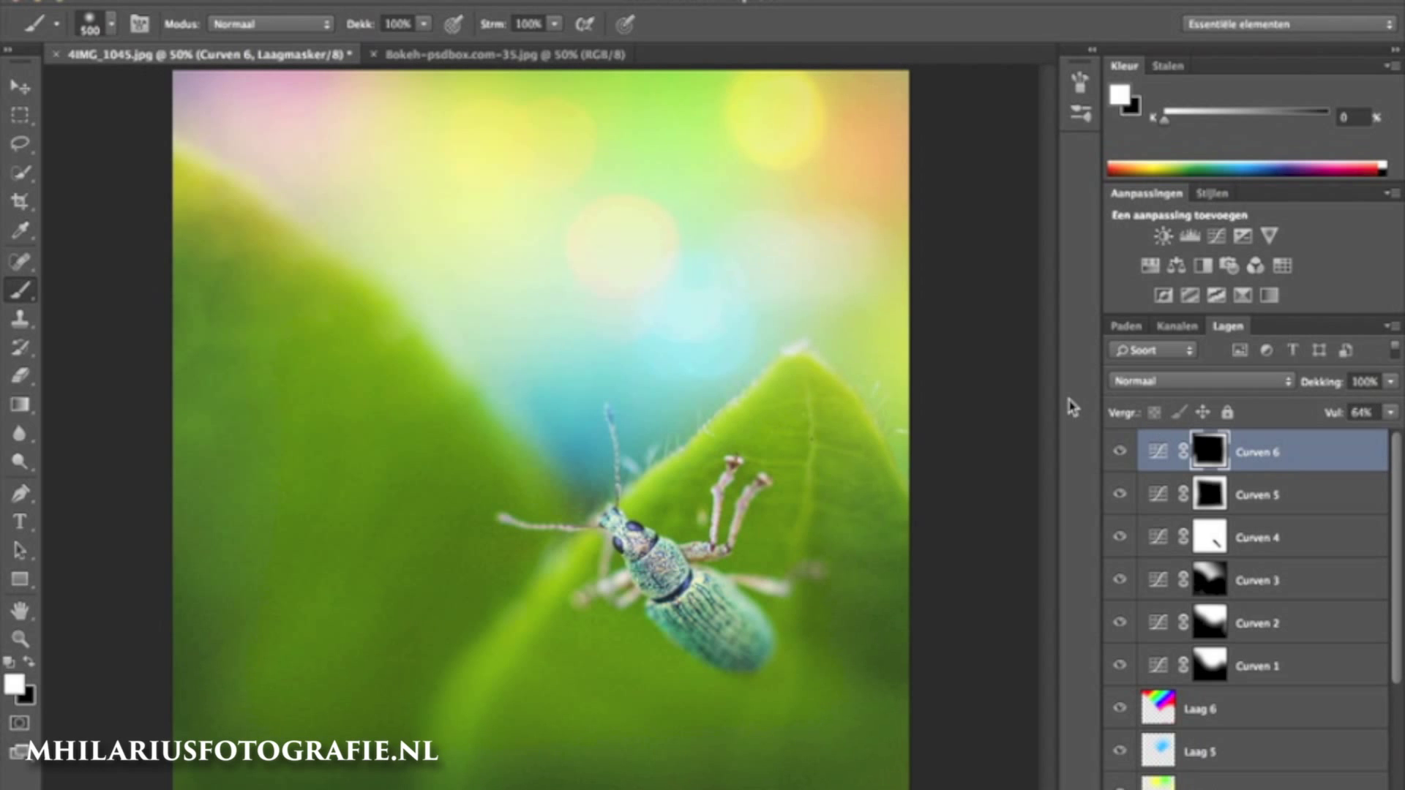
# Add a brightening Curven 7 with an inverted mask, one small white painted spot, and 42% fill.
pyautogui.click(1243, 235)
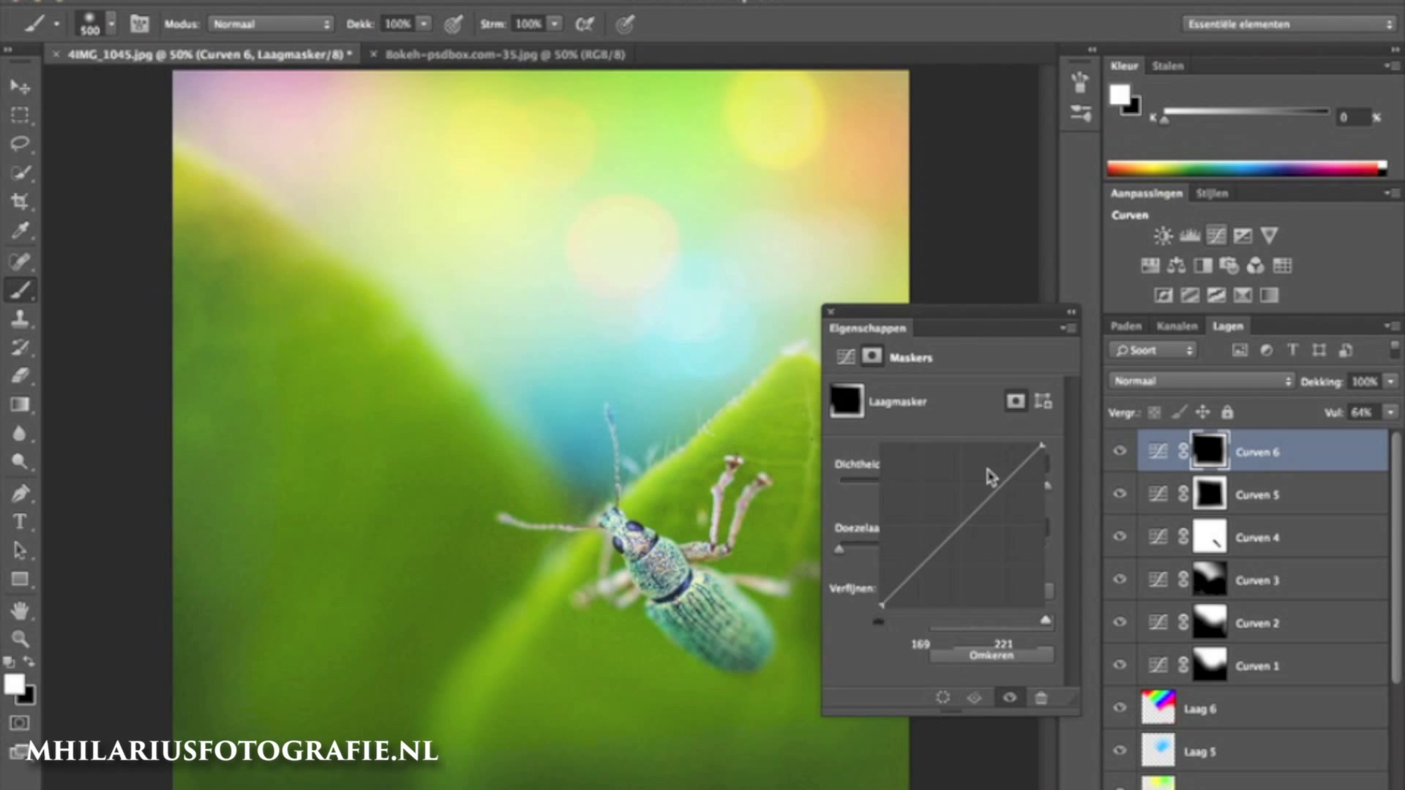
pyautogui.moveTo(950, 519); pyautogui.dragTo(944, 503)
pyautogui.doubleClick(1221, 450)
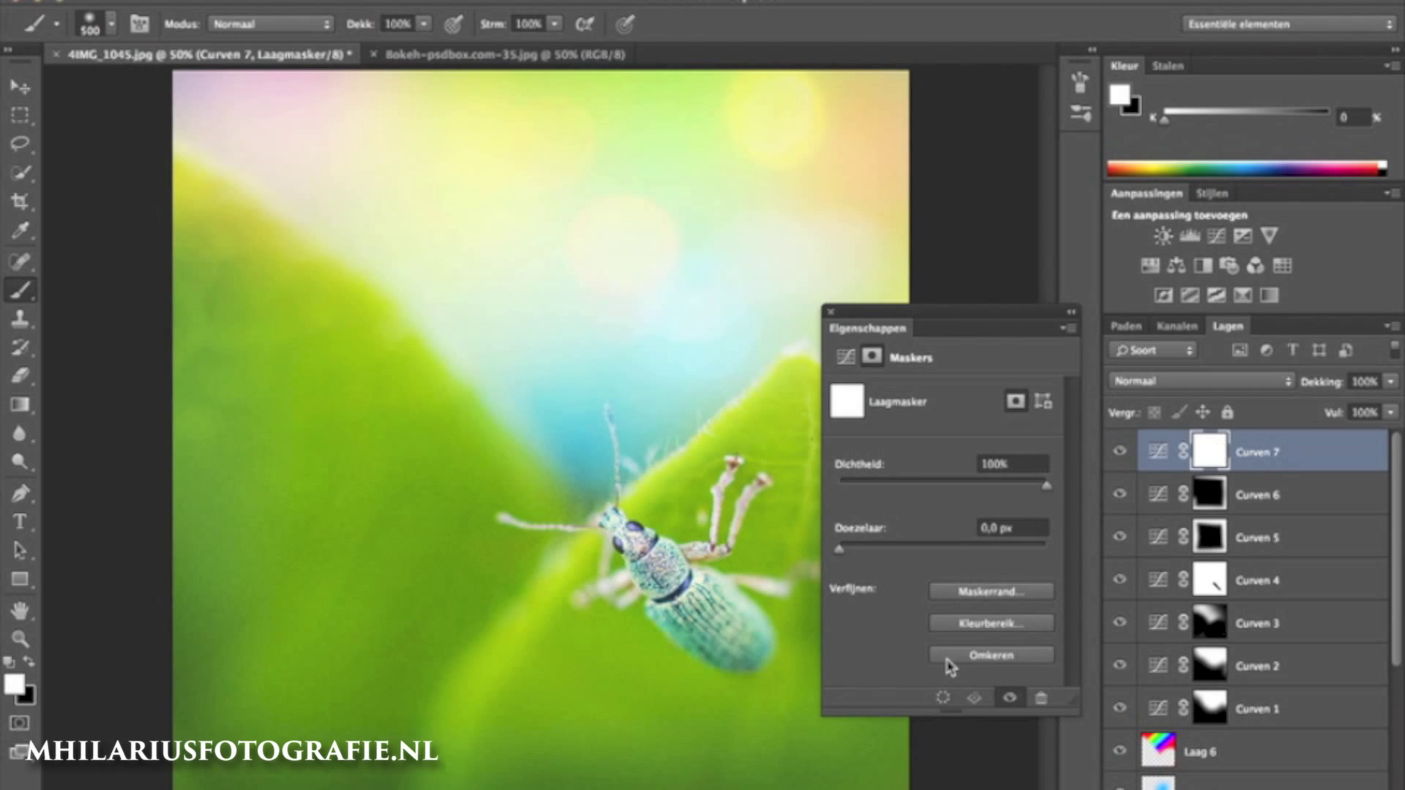
pyautogui.click(947, 662)
pyautogui.click(593, 474)
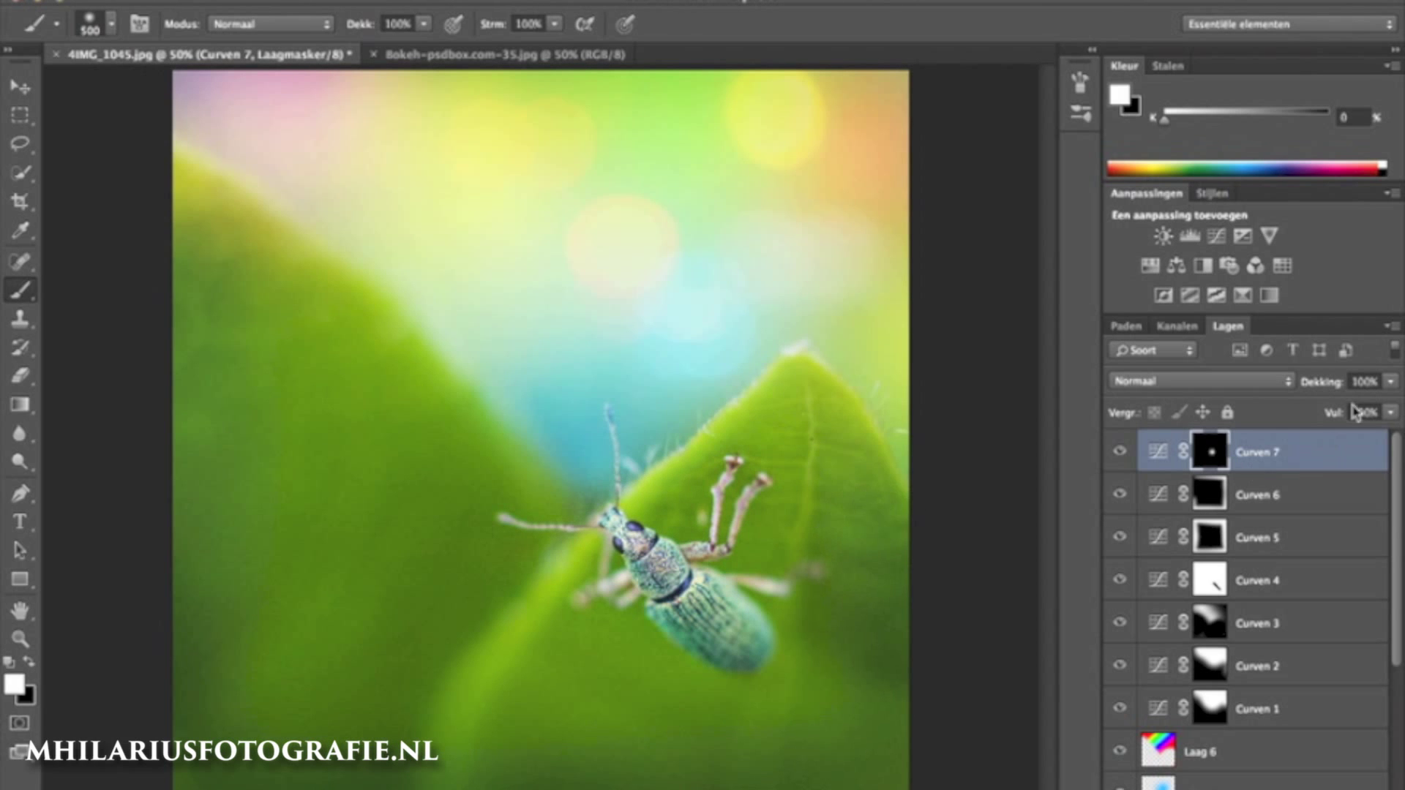
pyautogui.moveTo(1390, 412); pyautogui.dragTo(1357, 439)
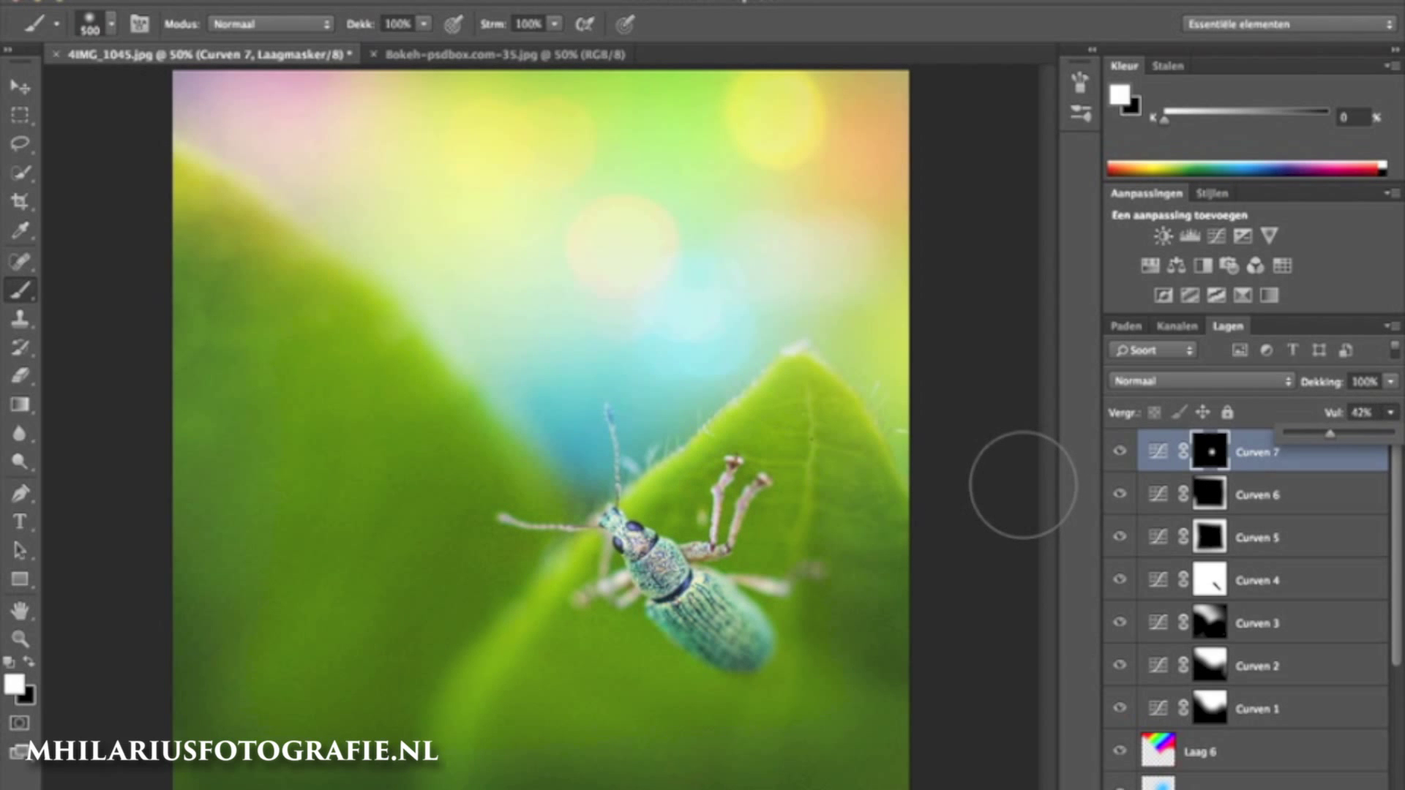
pyautogui.moveTo(1329, 433); pyautogui.dragTo(1329, 434)
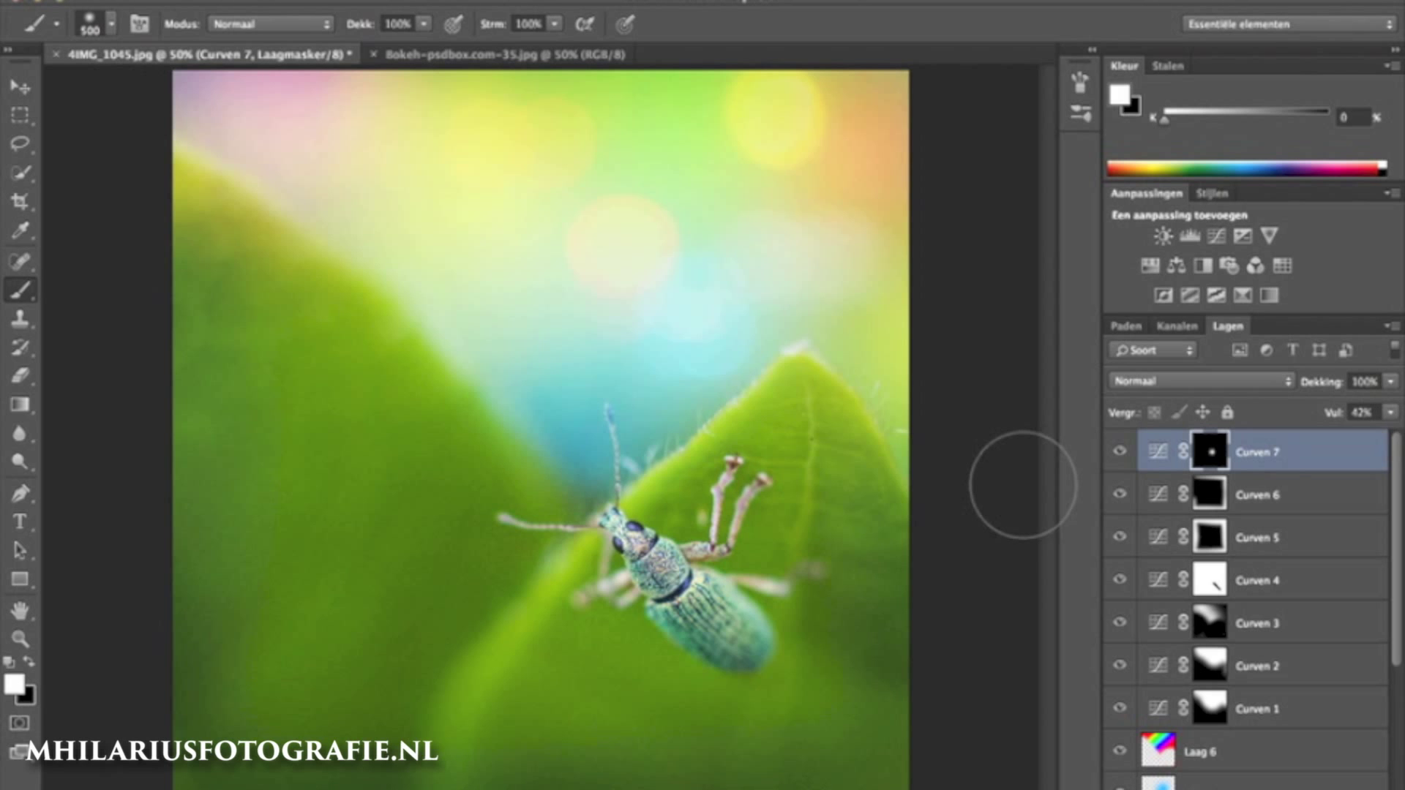